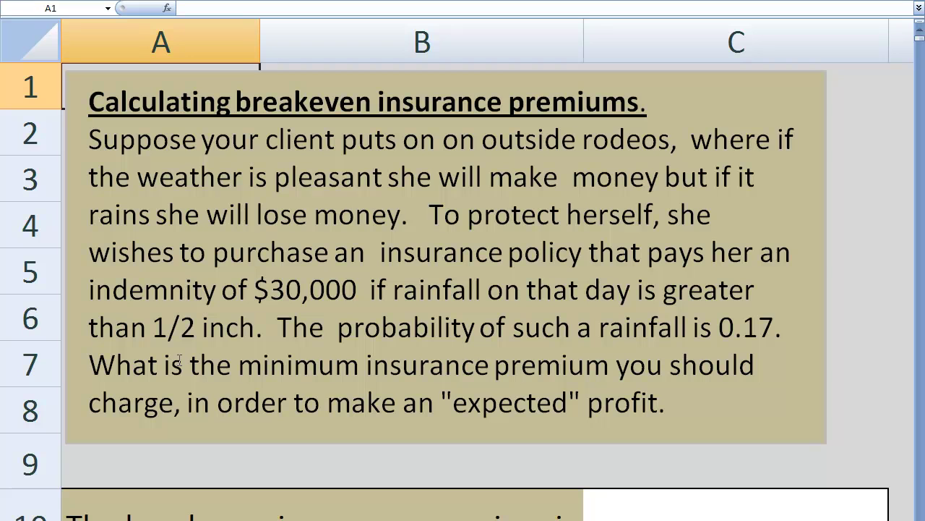
Read the rodeo rainfall insurance problem in the text box, including the indemnity, rain probability and question about the minimum premium
left_click(500, 329)
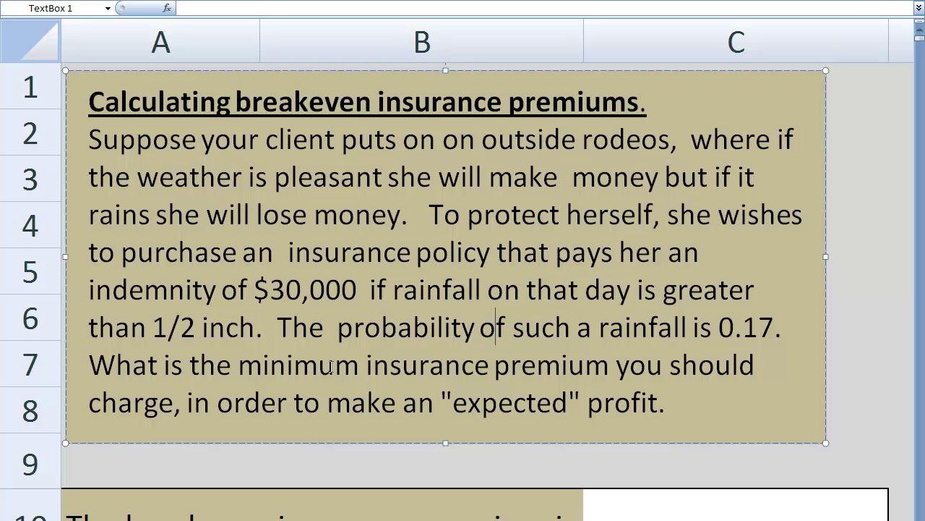
left_click(299, 464)
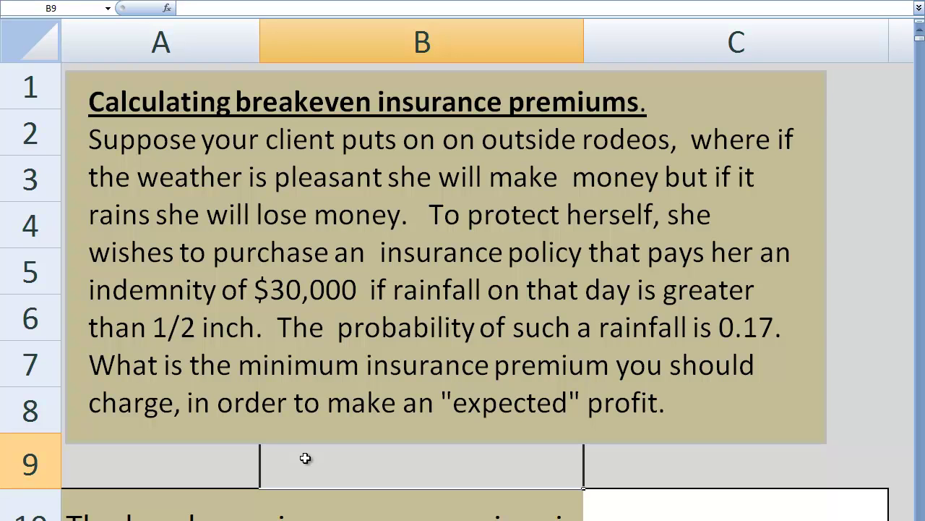
left_click(354, 298)
key("Down")
left_click(358, 469)
left_click(145, 467)
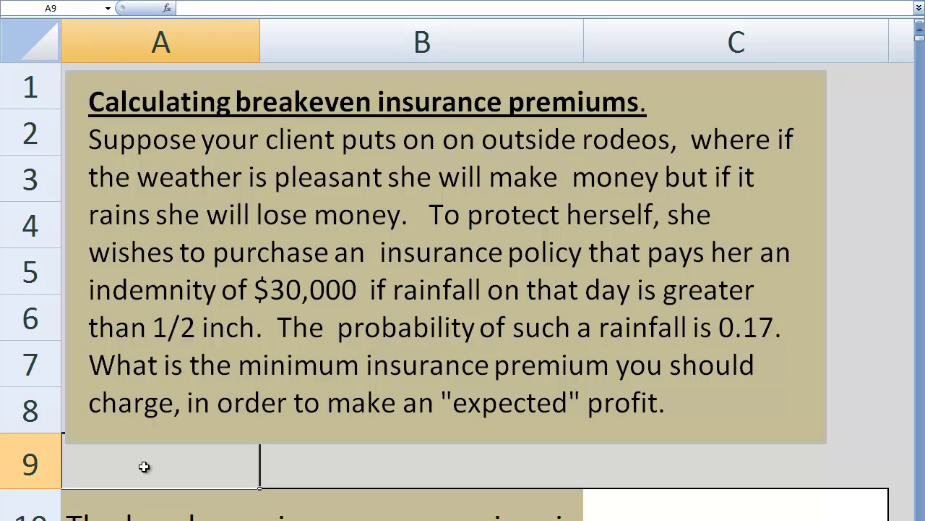
scroll(148, 455, "down", 2)
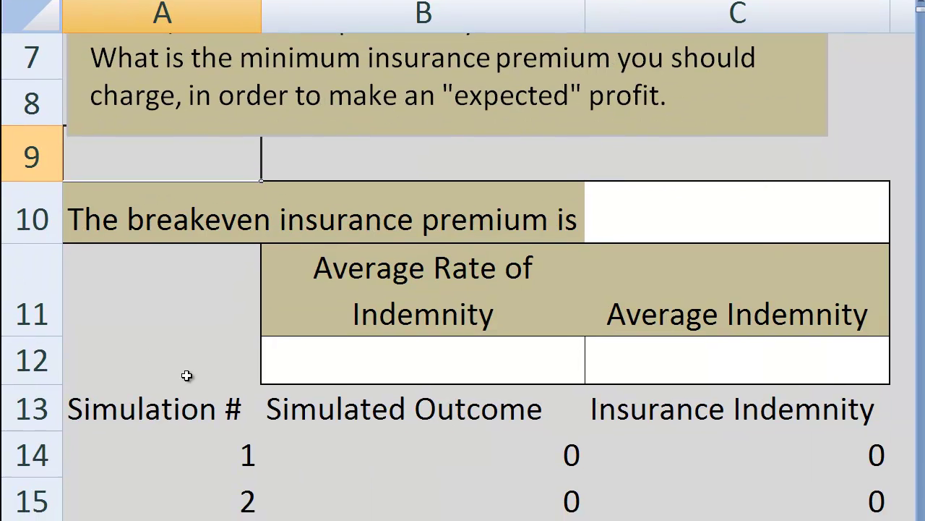
scroll(185, 375, "up", 2)
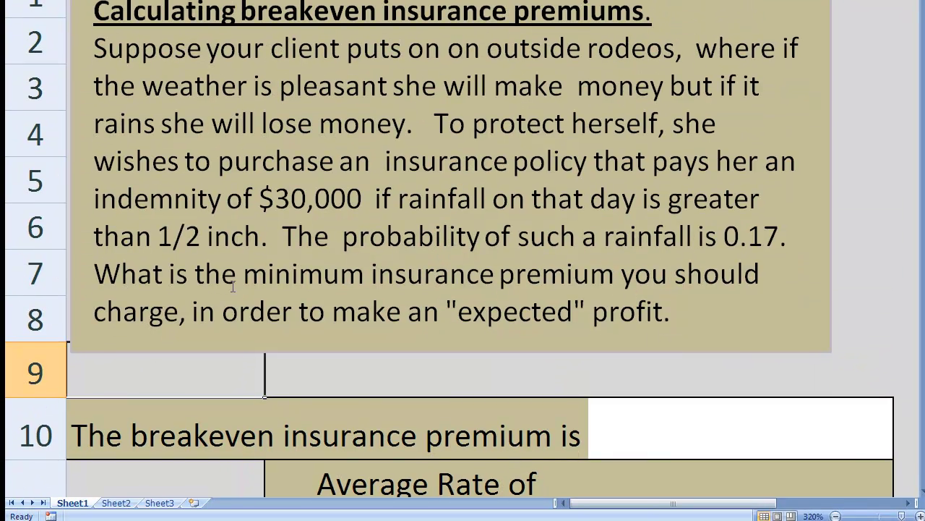
left_click(300, 265)
left_click(215, 381)
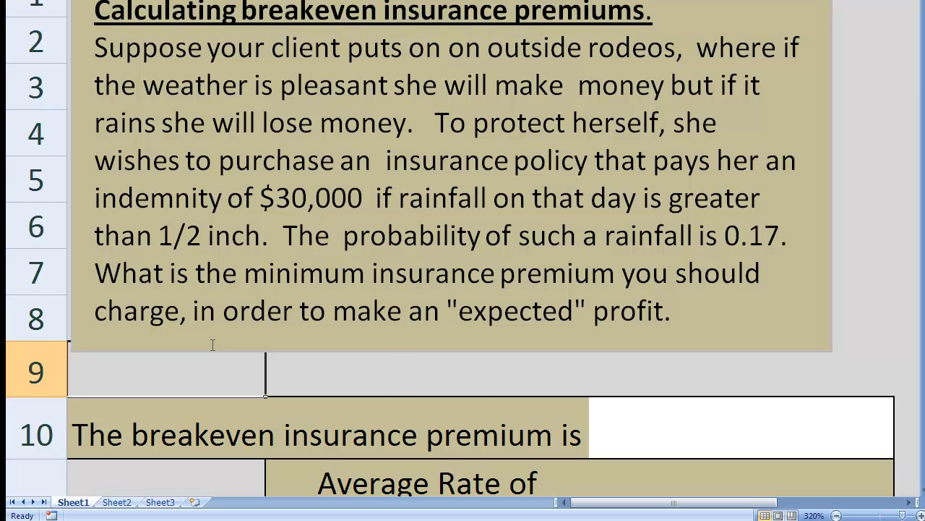
Examine the breakeven premium and average indemnity cells and the headings of the simulation table below the problem text
scroll(211, 352, "down", 1)
scroll(210, 350, "down", 1)
scroll(207, 346, "down", 2)
scroll(205, 338, "up", 1)
scroll(204, 336, "up", 1)
left_click(207, 312)
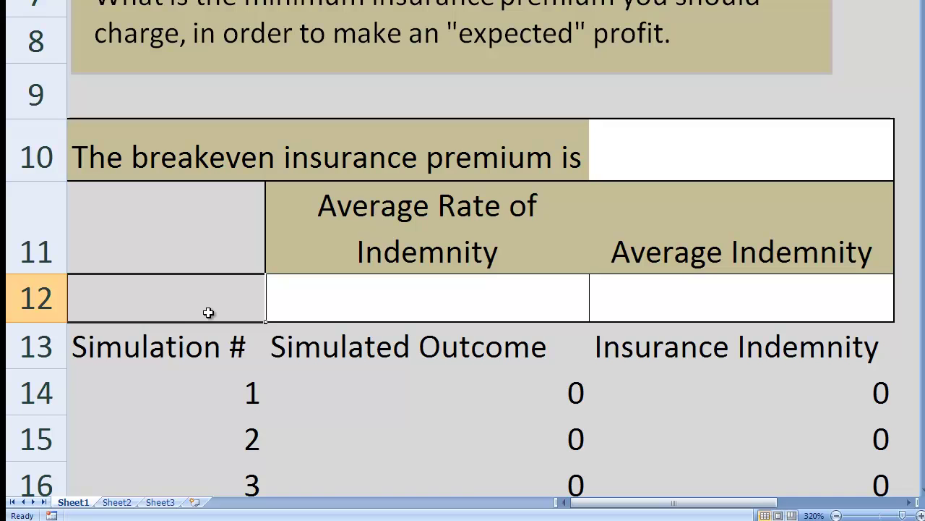
scroll(206, 312, "up", 1)
scroll(204, 307, "down", 1)
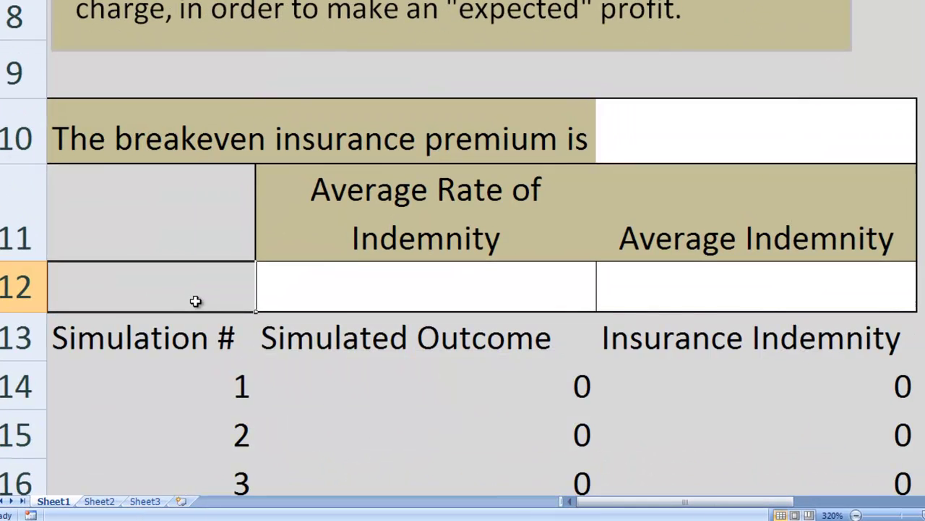
left_click(363, 400)
left_click(122, 339)
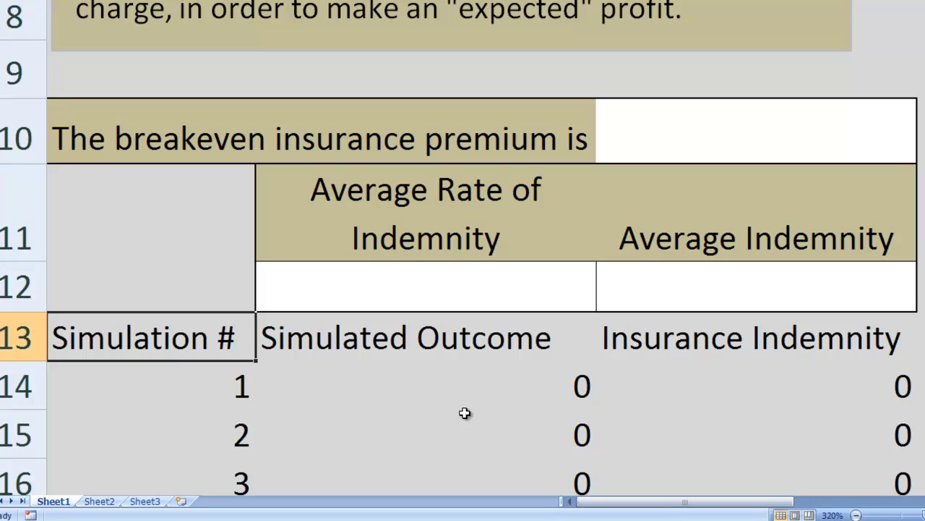
Review the Simulation # column from its first entries to its last row and return to the first simulation
key("Down")
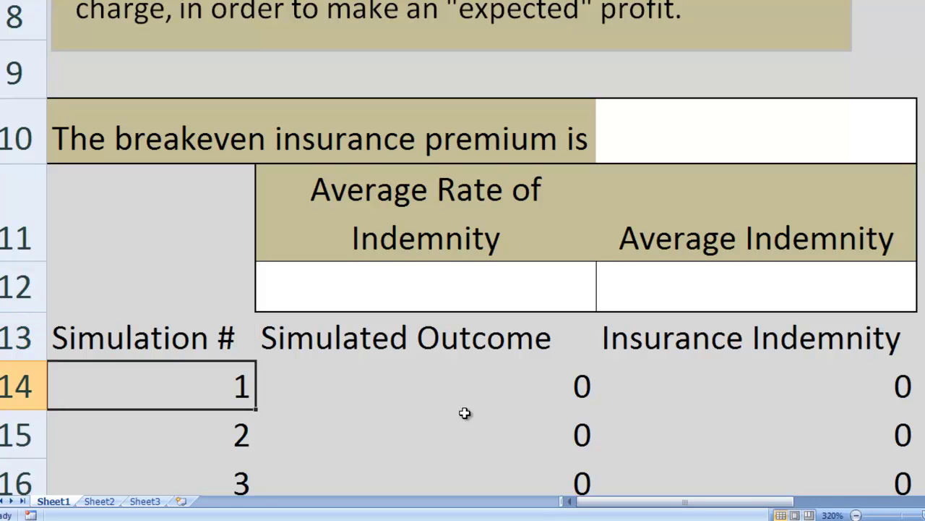
key("Down")
key("Down")
key("Down")
key("Up")
key("Up")
key("Up")
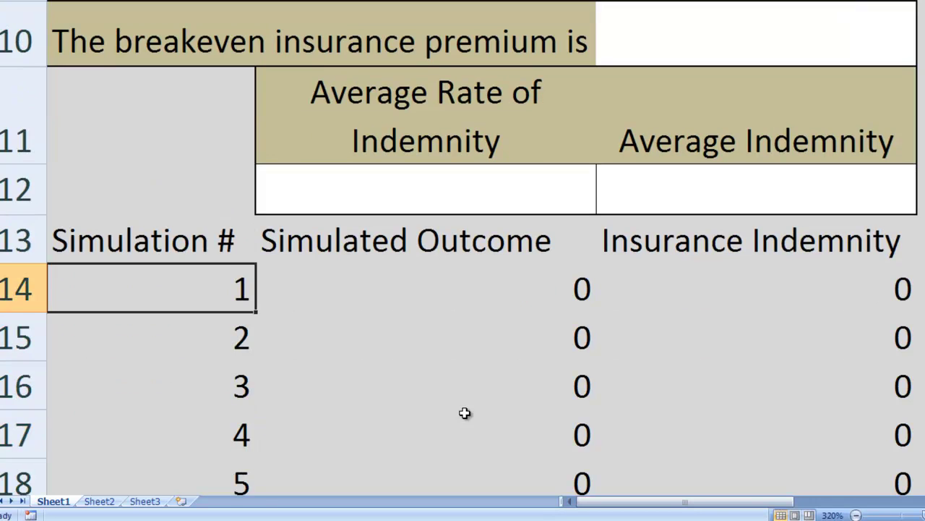
key("ctrl+Down")
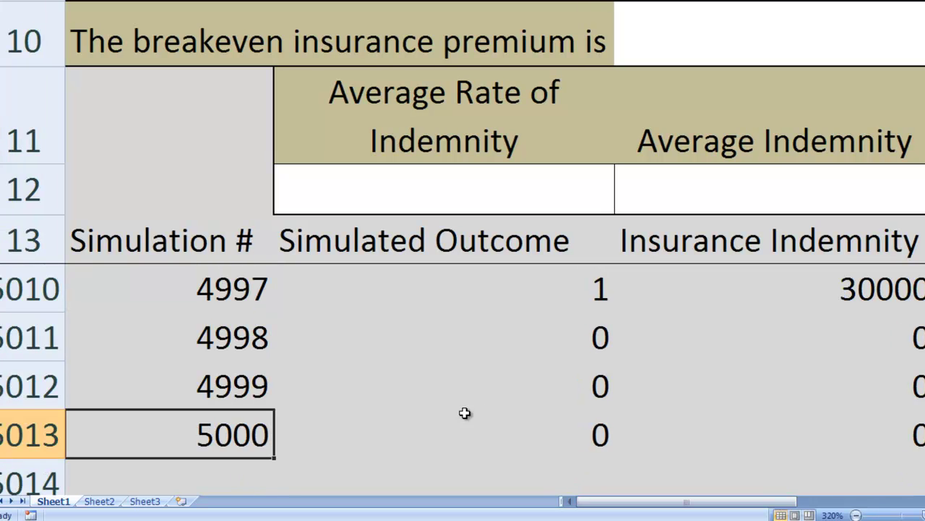
key("ctrl+Up")
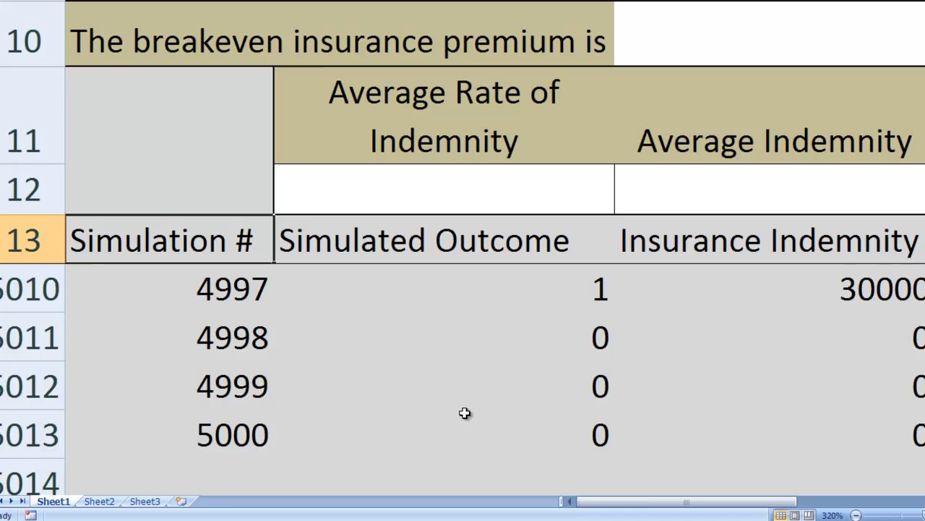
key("Down")
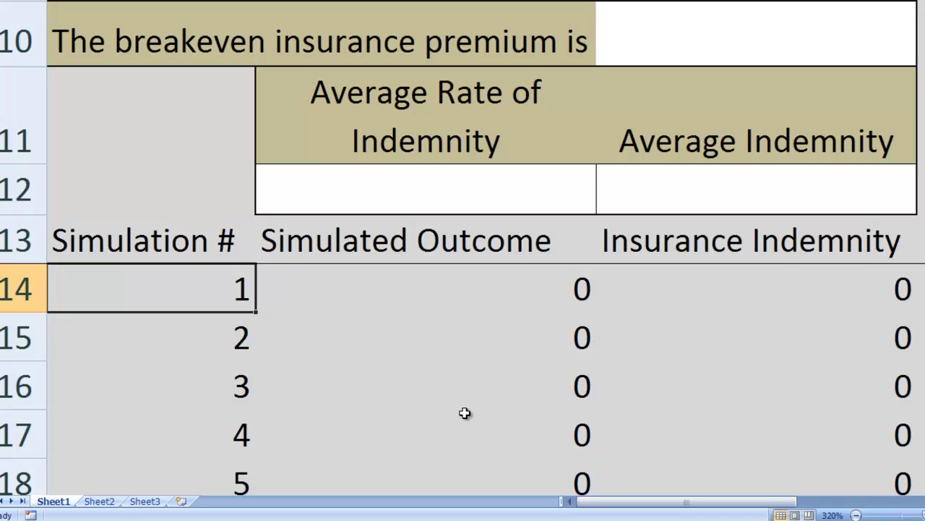
Examine the Simulated Outcome and Insurance Indemnity entries for simulations 1 and 2
key("Right")
key("Right")
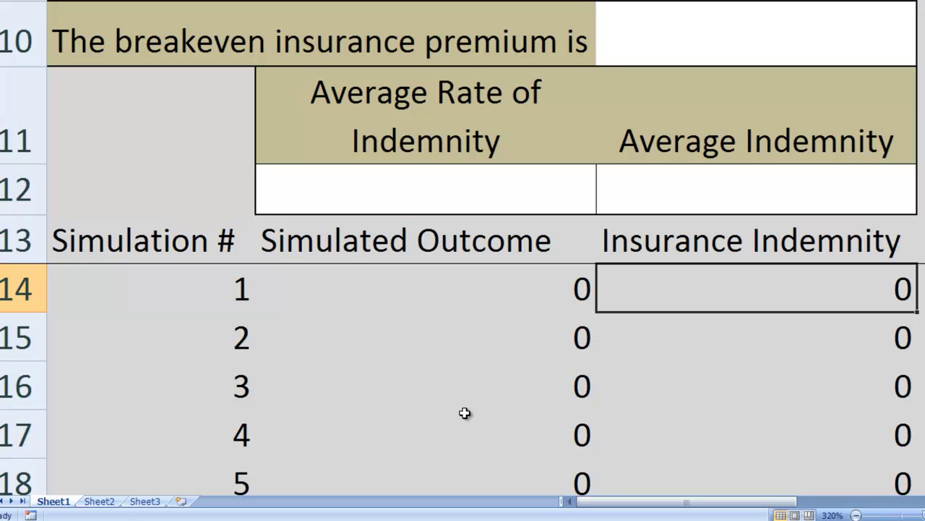
key("Left")
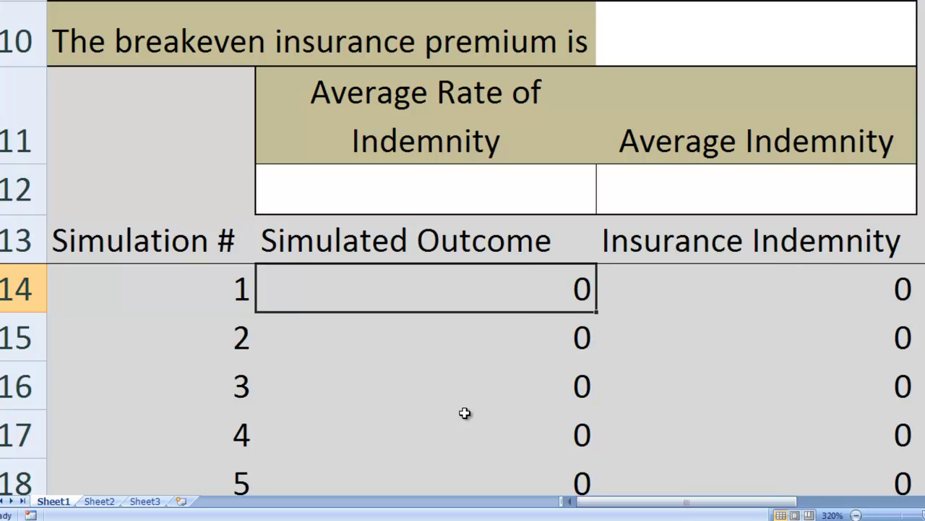
key("Up")
key("Down")
key("Left")
key("Right")
key("Down")
key("Left")
key("Right")
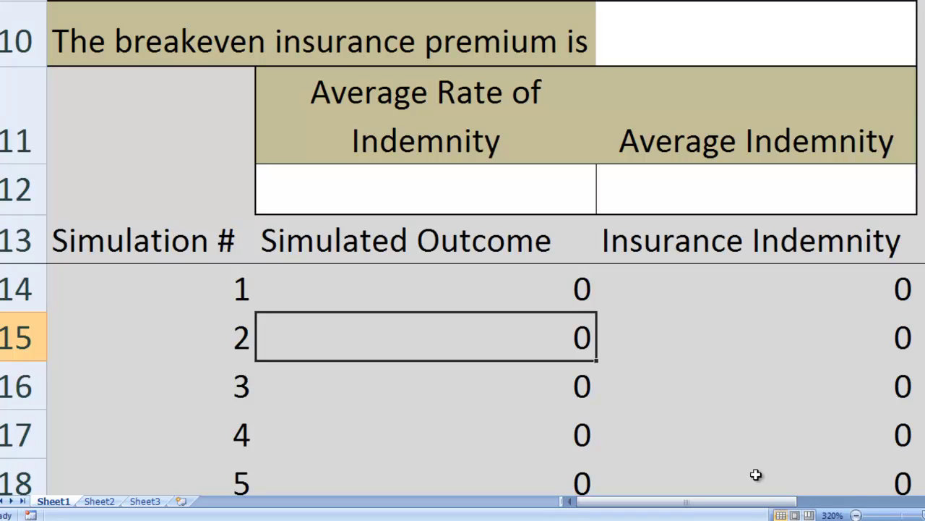
Compare the simulated outcomes with their insurance indemnities row by row for simulations 3 through 13
key("Down")
key("Down")
key("Down")
key("Down")
key("Down")
key("Down")
key("Down")
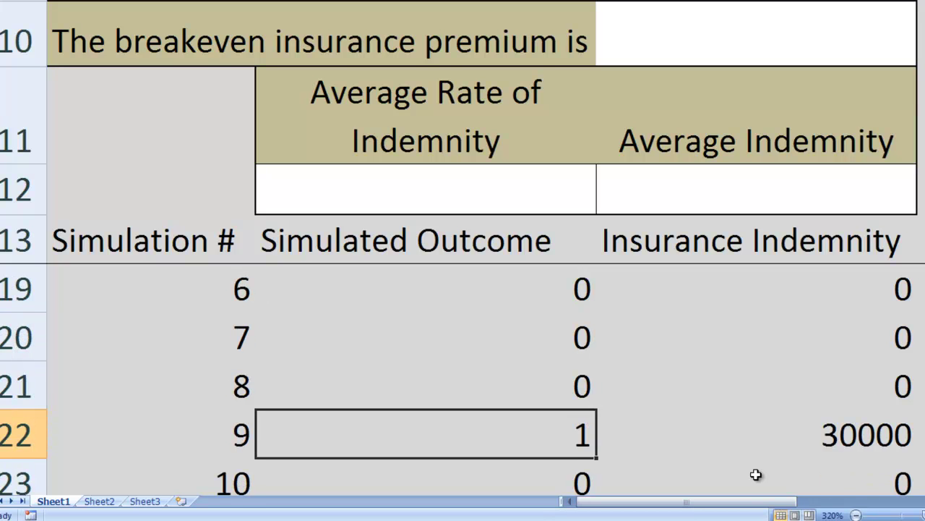
key("Left")
key("Right")
key("Down")
key("Down")
key("Down")
key("Down")
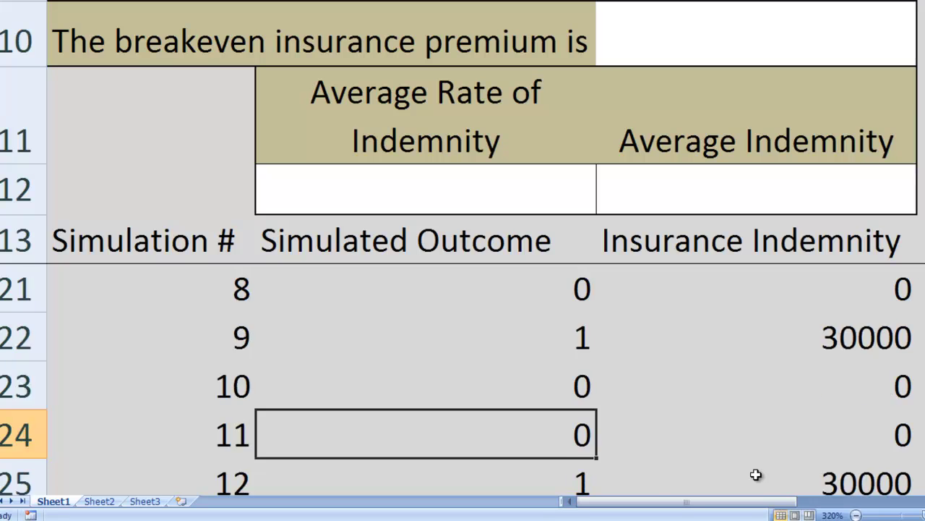
key("Up")
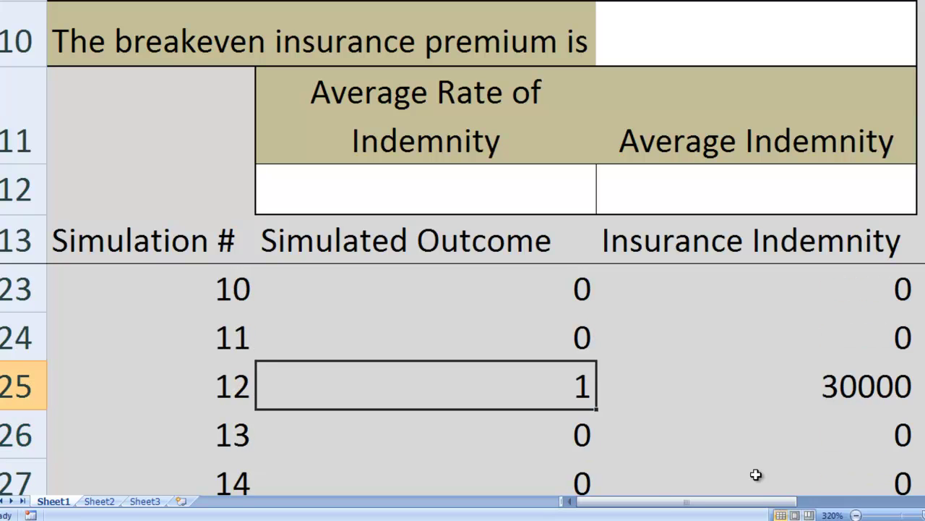
key("Up")
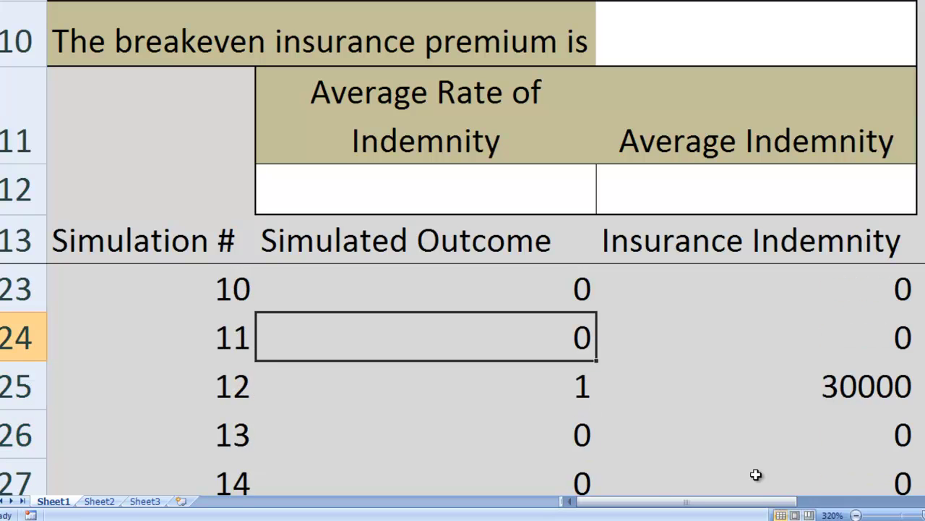
key("Down")
key("Left")
key("Right")
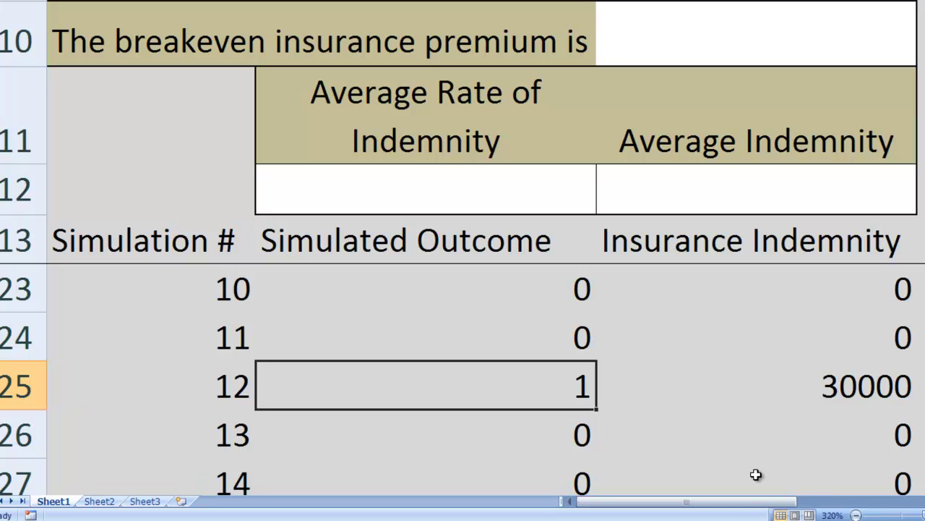
key("Down")
key("Left")
key("Right")
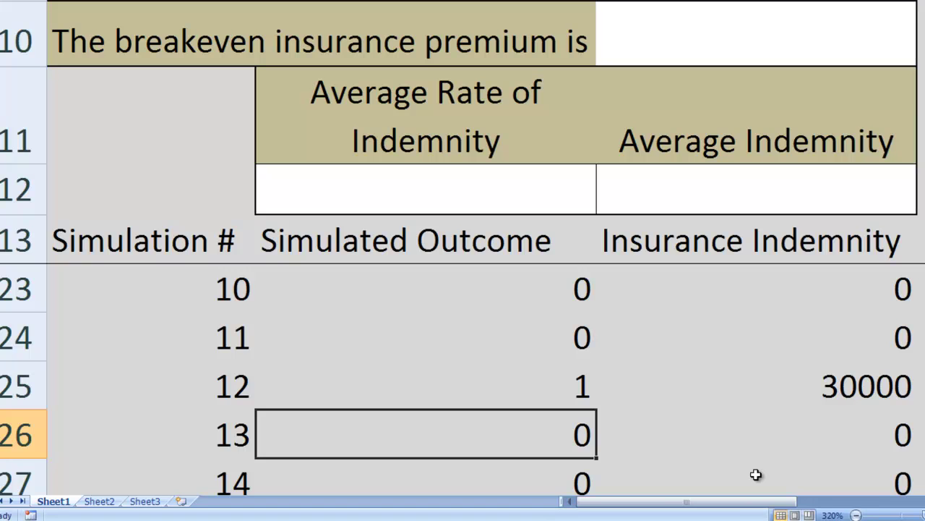
Check how far the Simulated Outcome column extends and return to its heading
key("Down")
key("Down")
key("Down")
key("Down")
key("ctrl+Down")
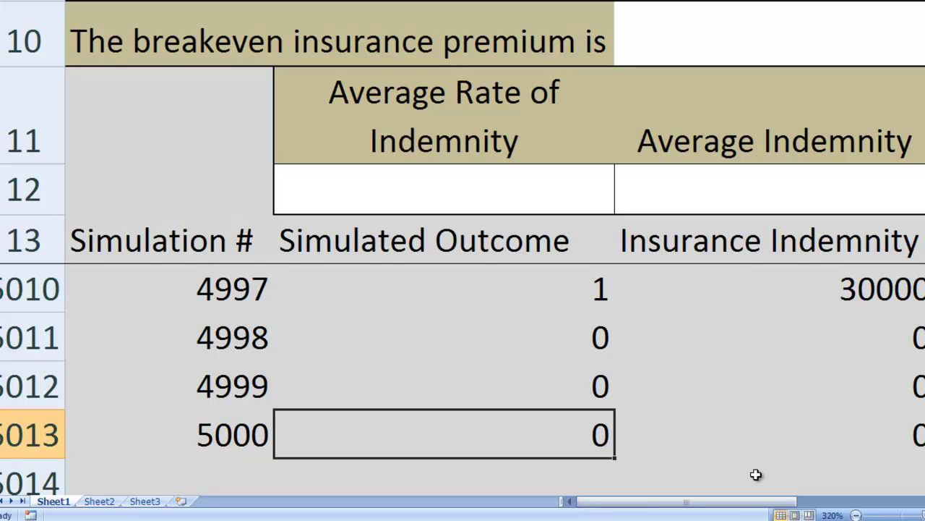
key("ctrl+Up")
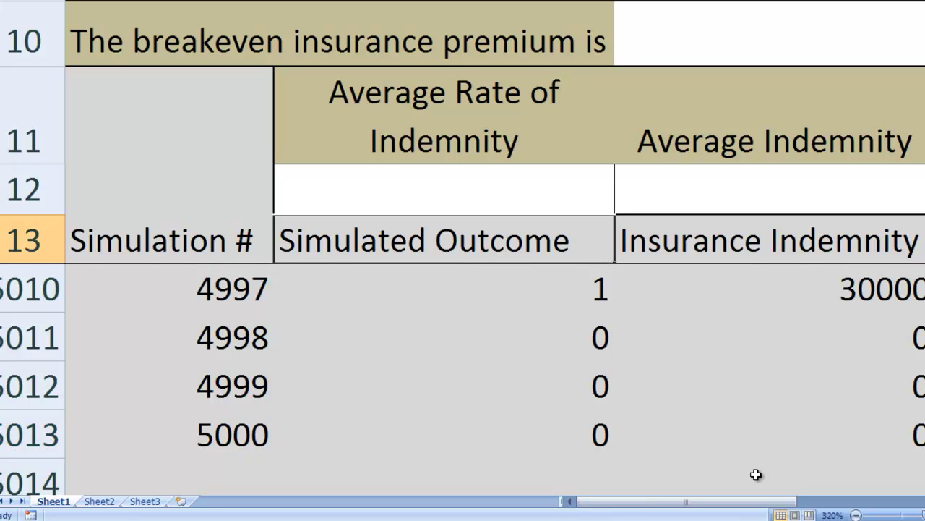
Calculate the Average Rate of Indemnity in cell B12 with =average(B14:B5013), covering all simulated outcomes
key("Up")
key("Up")
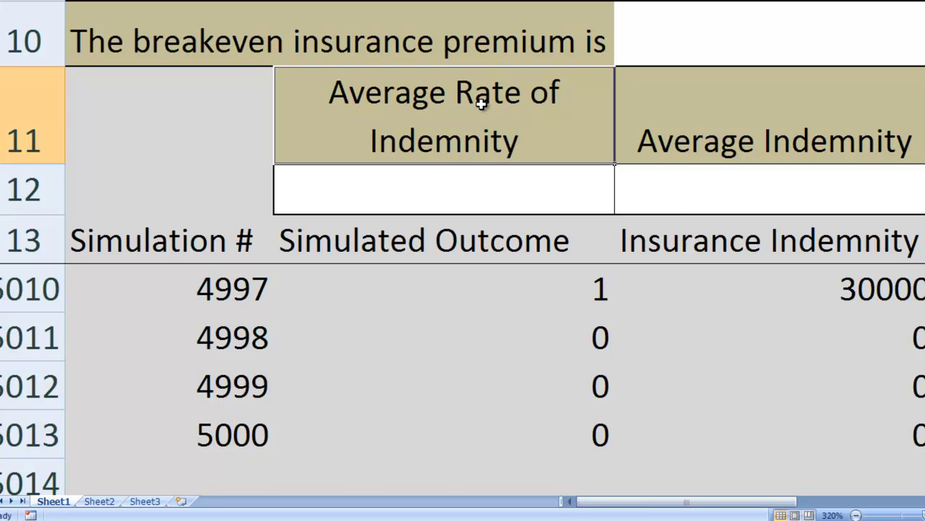
left_click(491, 184)
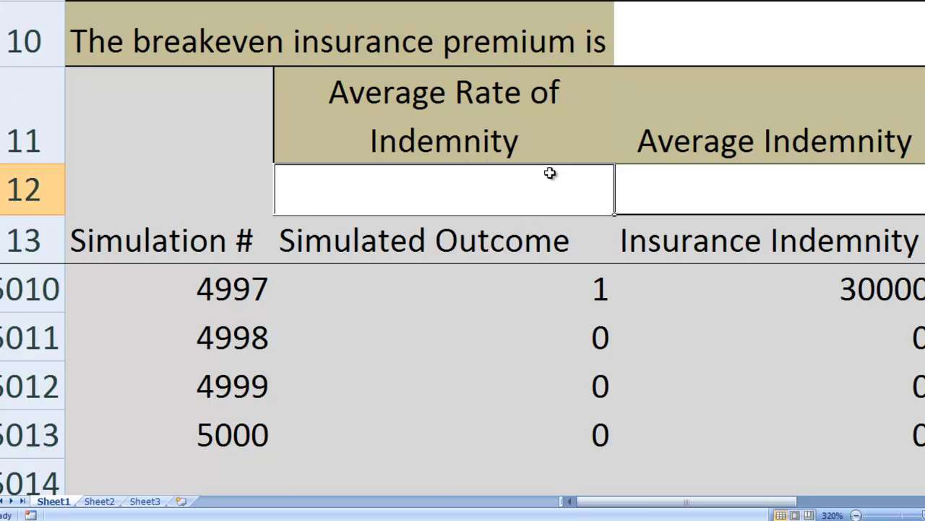
type("=")
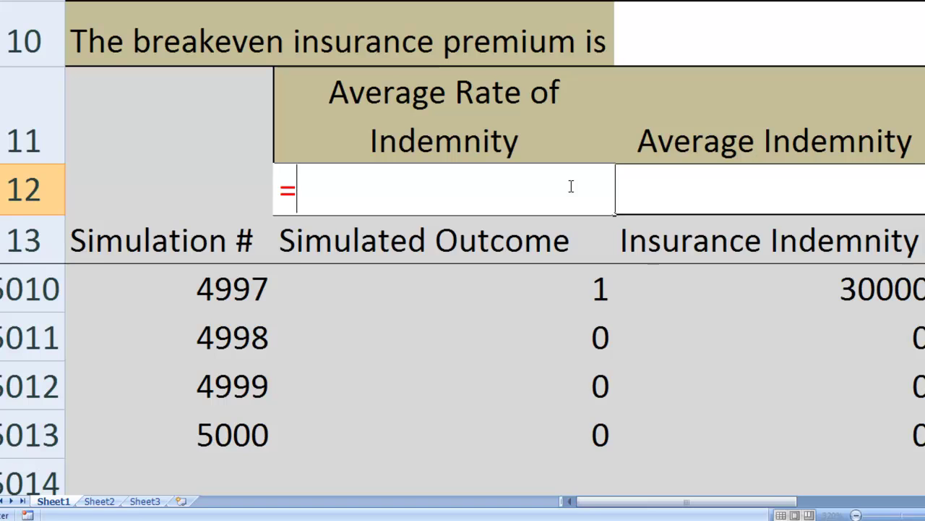
type("average(")
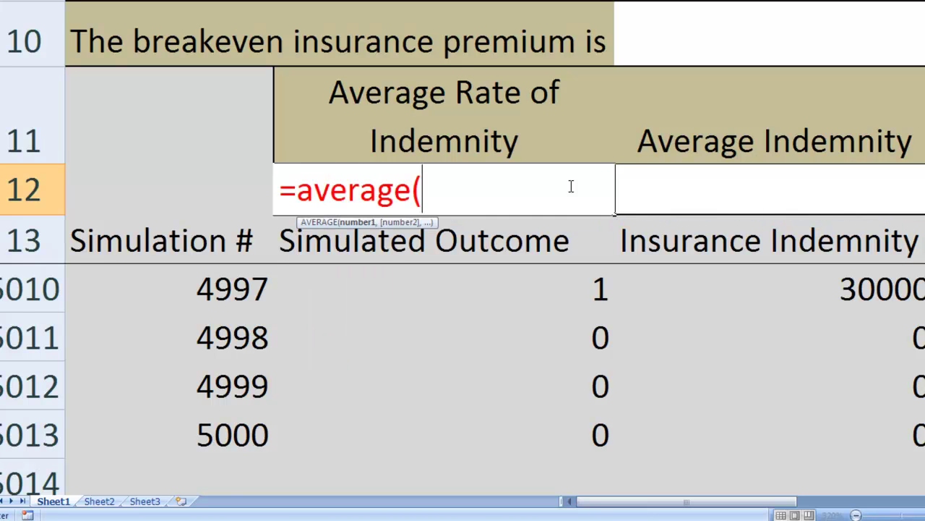
key("Down")
key("Down")
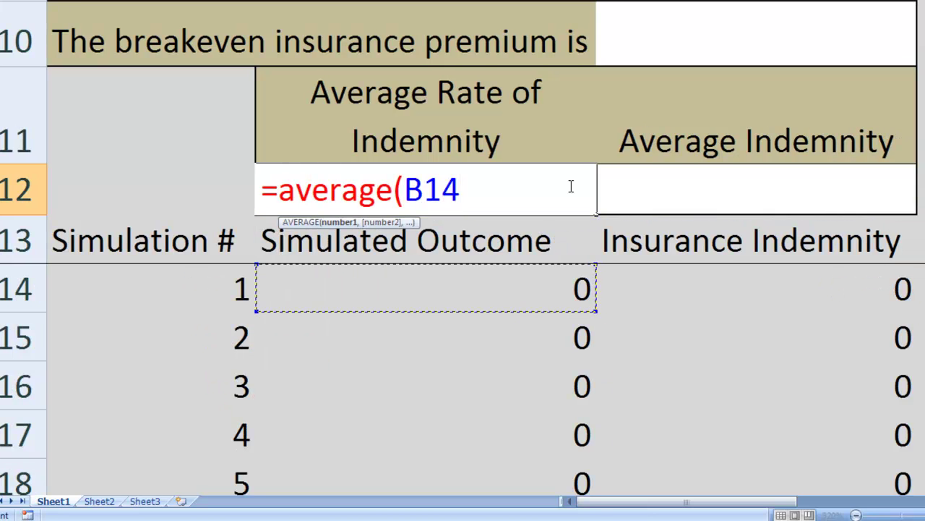
key("shift+Down")
key("shift+Down")
key("shift+Down")
key("shift+Down")
key("ctrl+shift+Down")
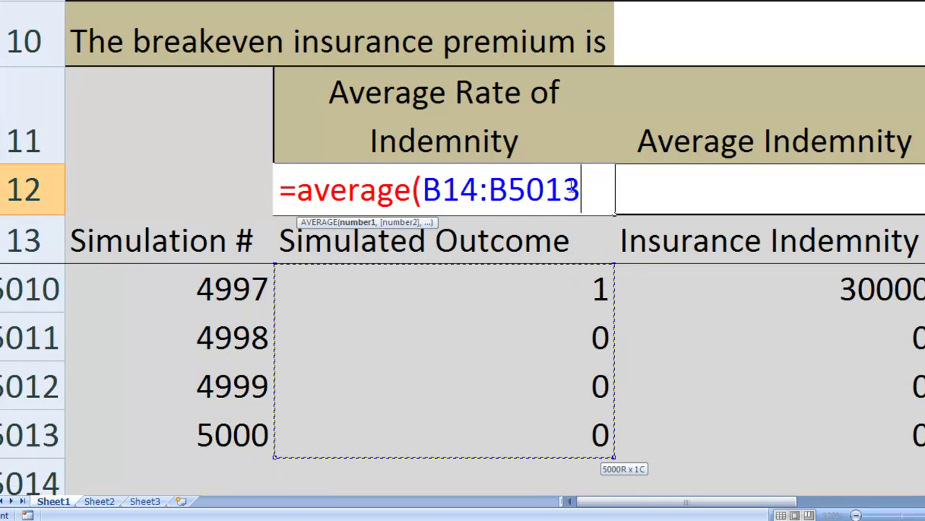
type(")")
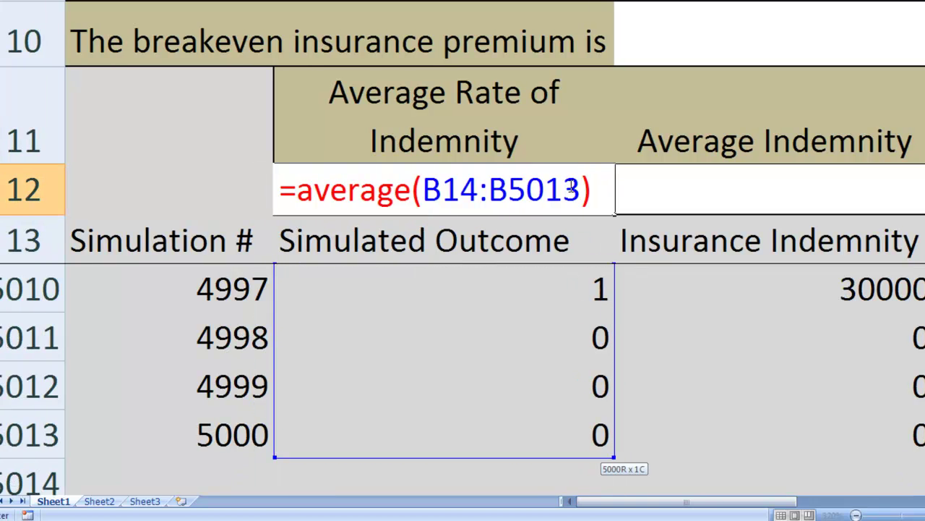
key("Return")
left_click(571, 187)
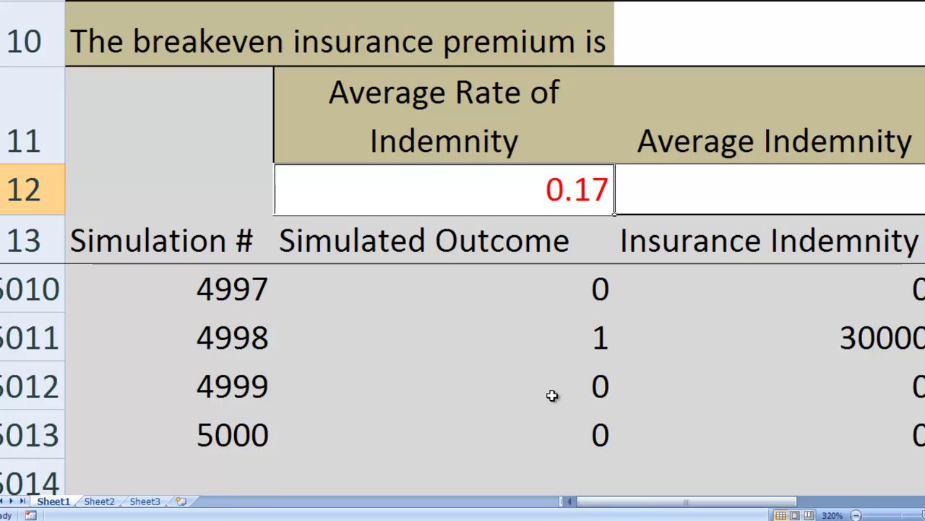
scroll(553, 394, "up", 2)
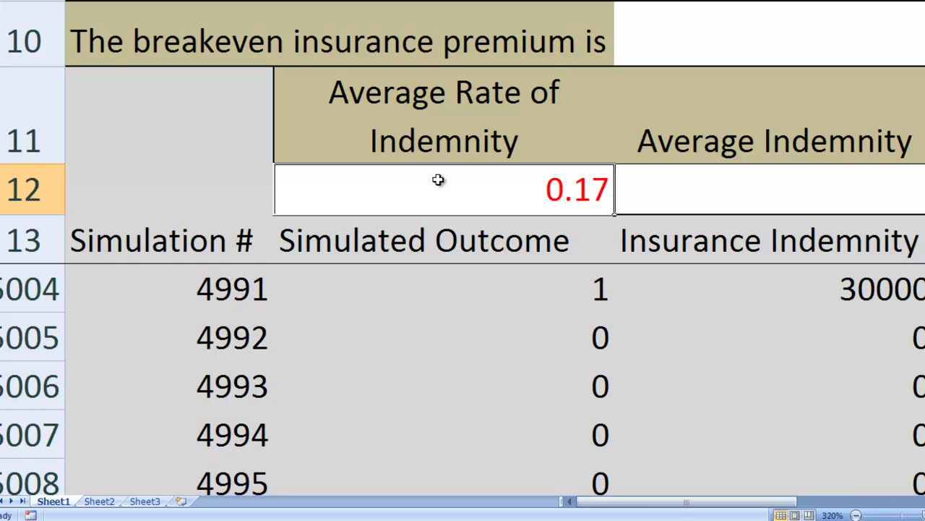
left_click(426, 140)
scroll(425, 141, "up", 4)
left_click(407, 11)
scroll(407, 11, "up", 2)
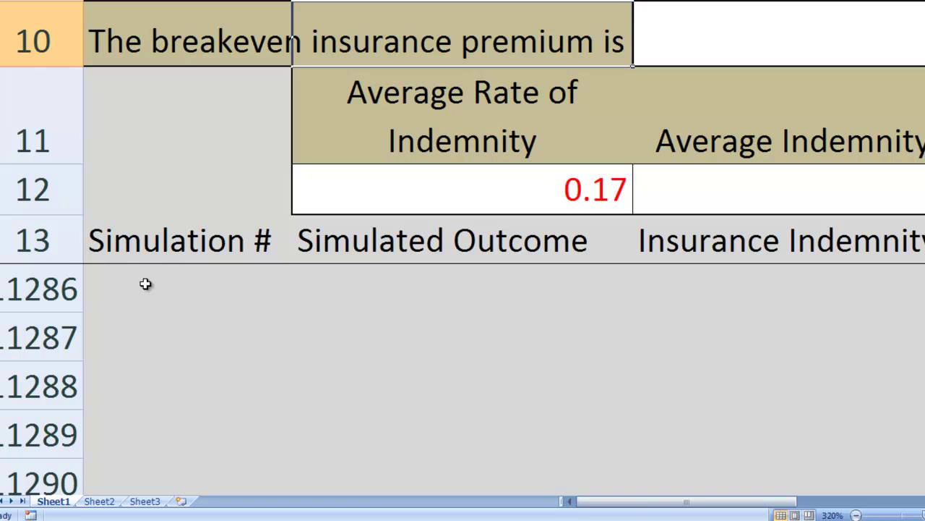
Review the problem statement's rainfall probability of 0.17 and return to the simulation table
left_click(145, 283)
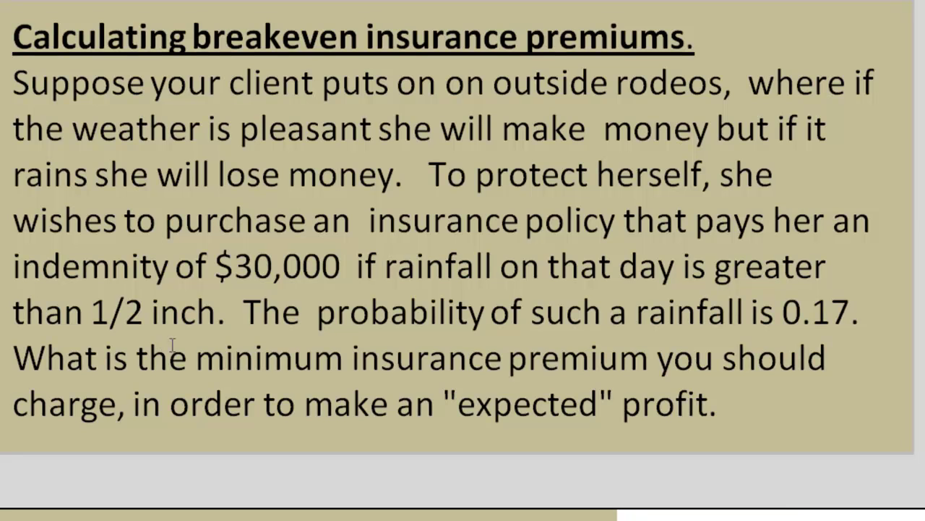
left_click_drag(772, 316, 851, 318)
left_click(602, 348)
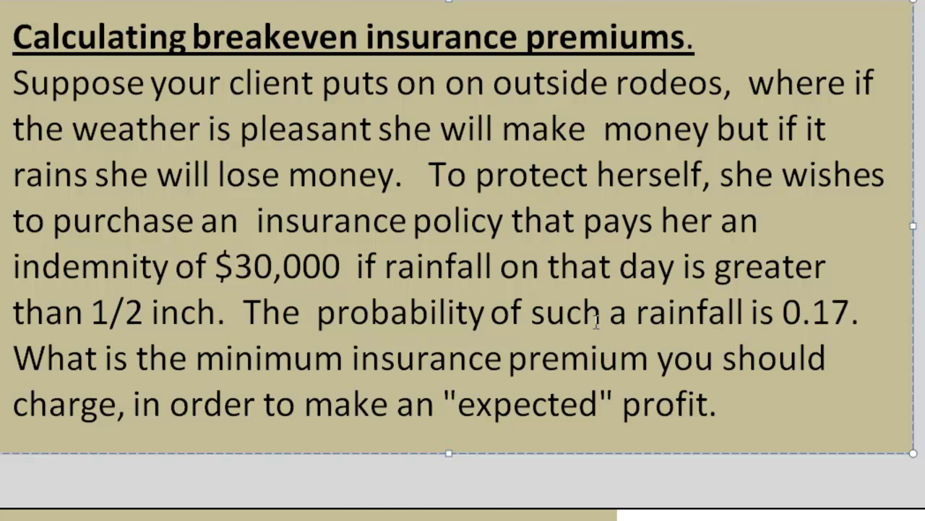
scroll(597, 335, "down", 5)
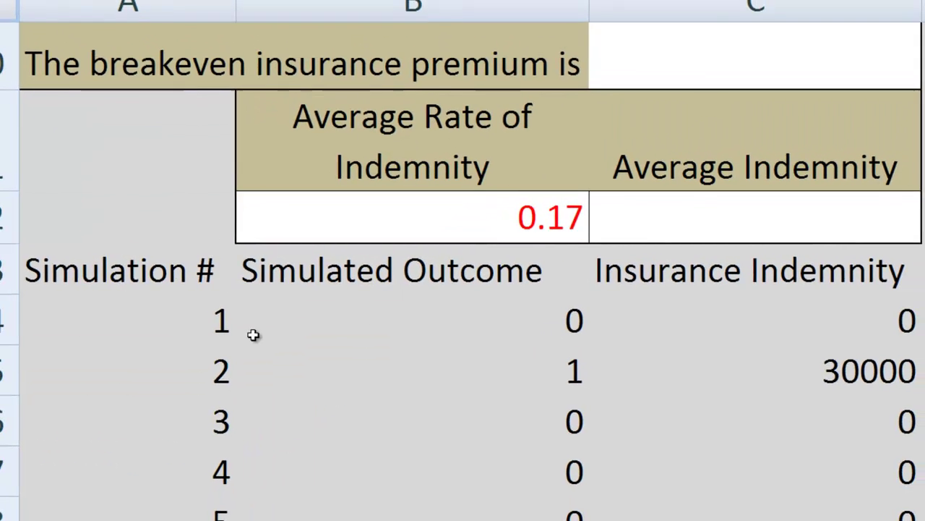
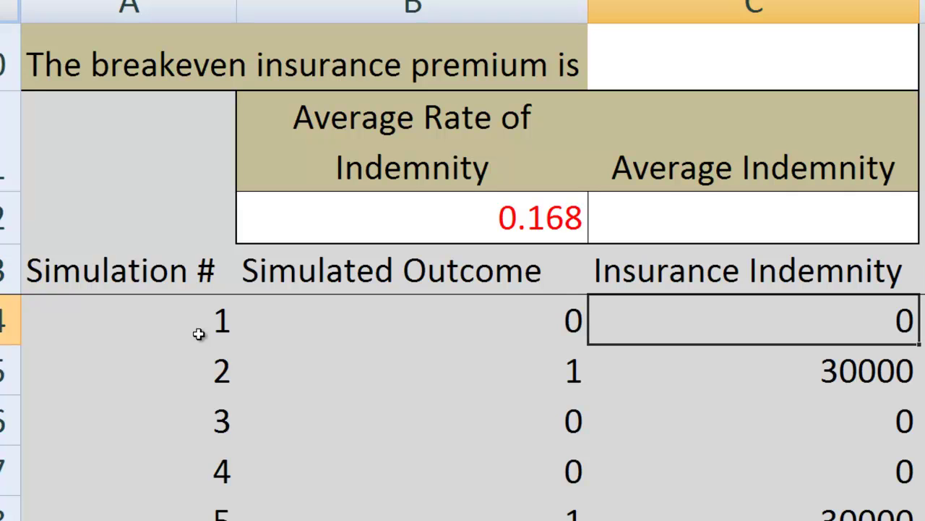
Compare the Simulated Outcome and Insurance Indemnity entries for simulations 1 through 4
key("Left")
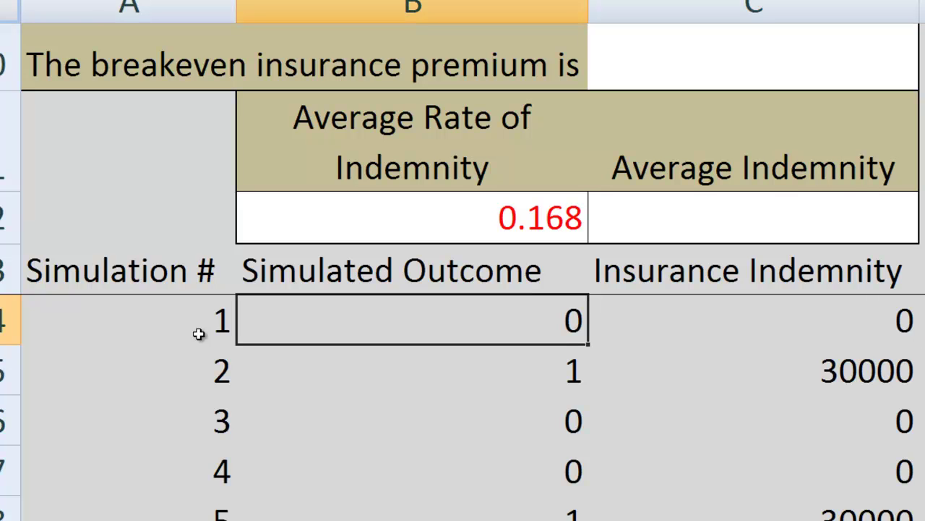
key("Right")
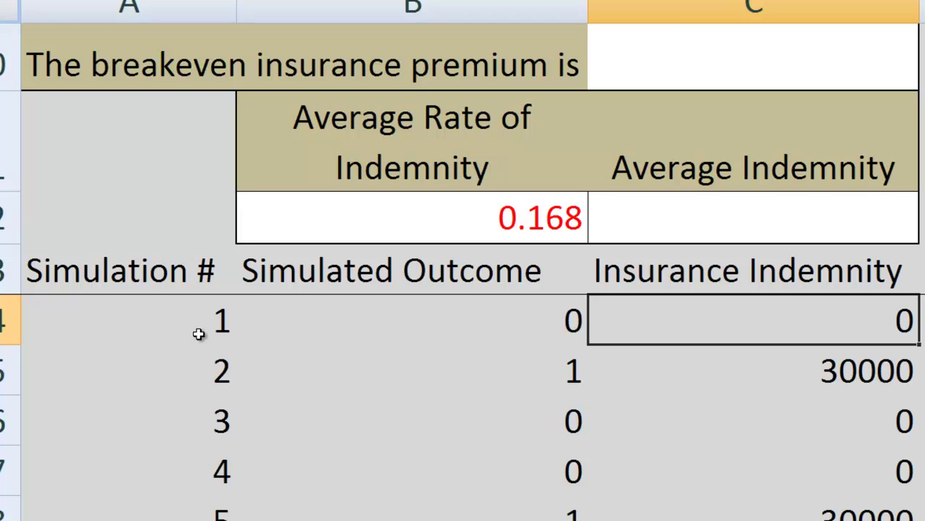
key("Left")
key("Down")
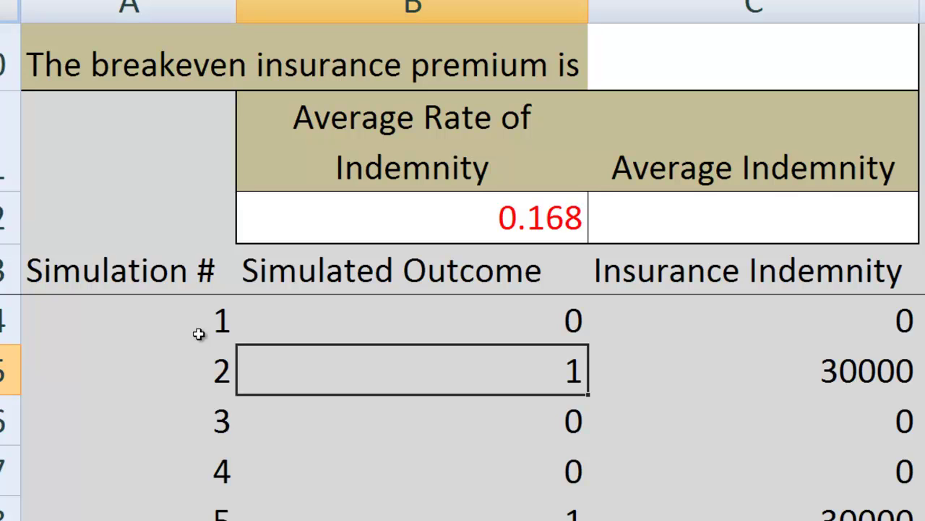
key("Right")
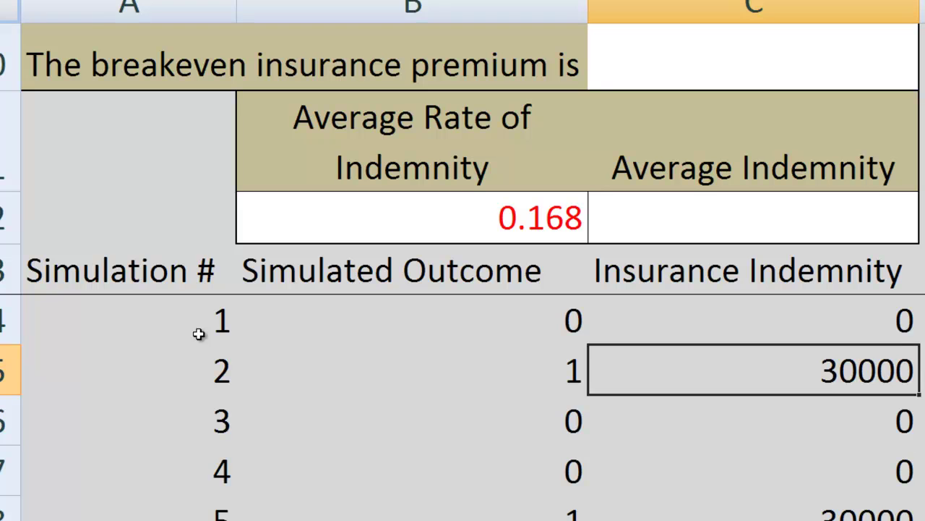
key("Down")
key("Down")
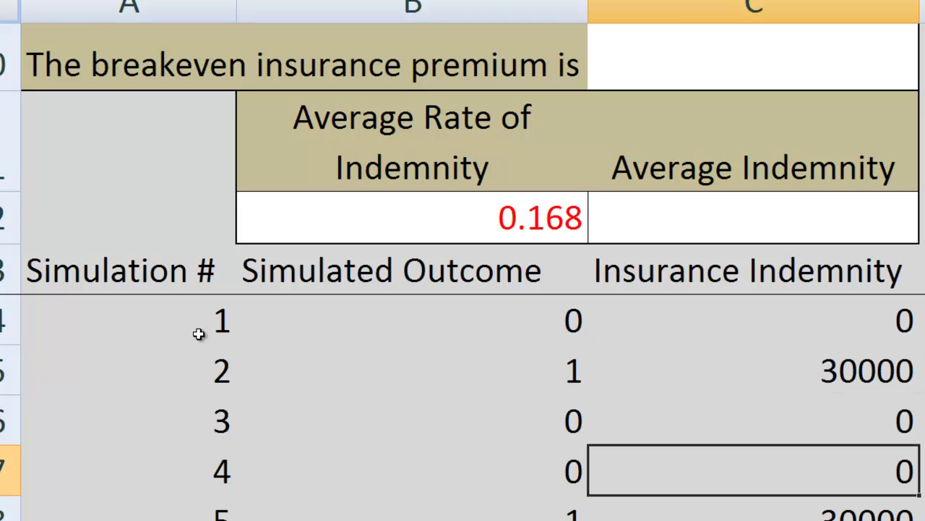
Examine simulation 5 across its number, Simulated Outcome and Insurance Indemnity cells
key("Down")
key("Left")
key("Left")
key("Right")
key("Right")
key("Right")
key("Left")
key("Left")
key("Left")
key("Right")
key("Right")
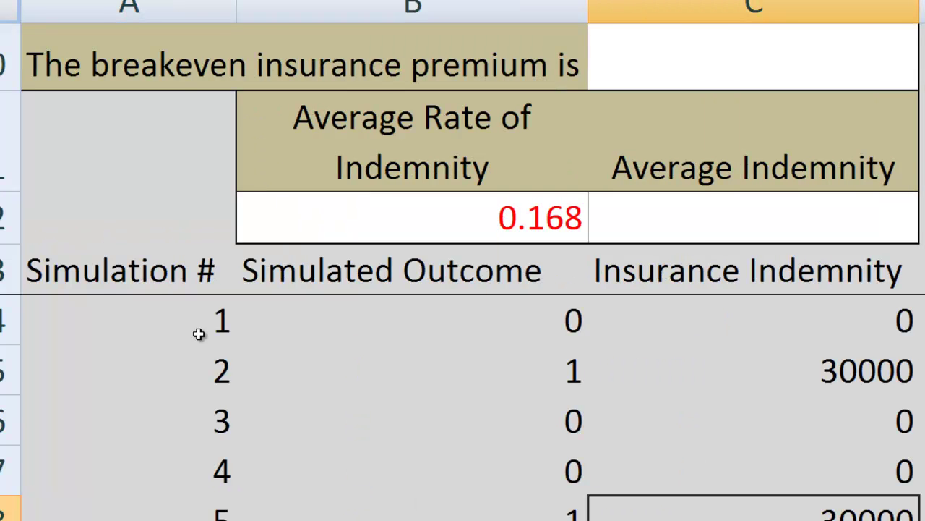
Check the last row of the Insurance Indemnity column and its matching simulation number and outcome
key("ctrl+Down")
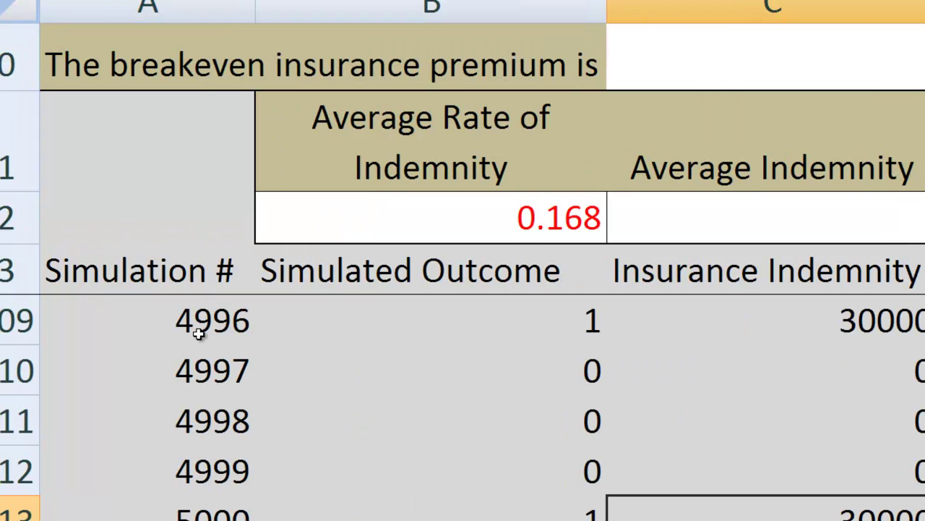
key("Left")
key("Left")
key("Right")
key("Right")
Calculate the Average Indemnity in cell C12 with =average(C14:C5013), covering all insurance indemnities
key("ctrl+Up")
key("Up")
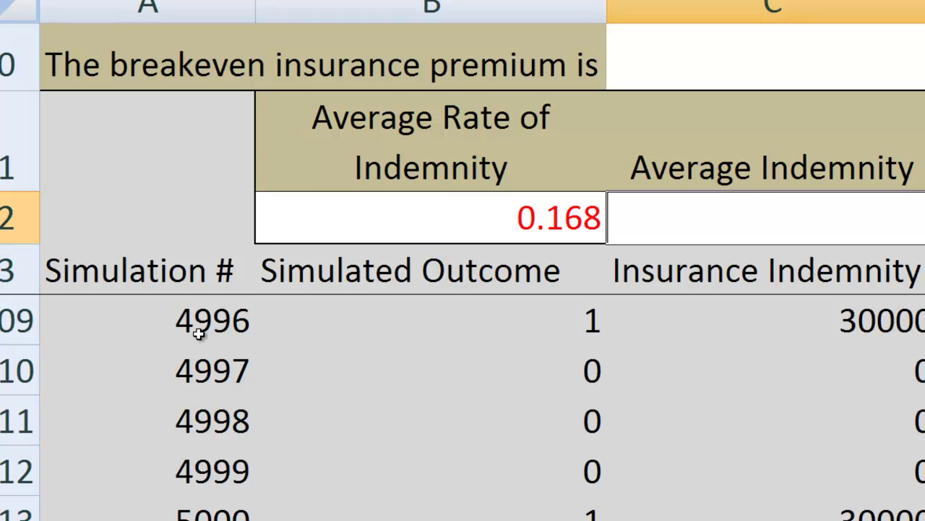
type("=")
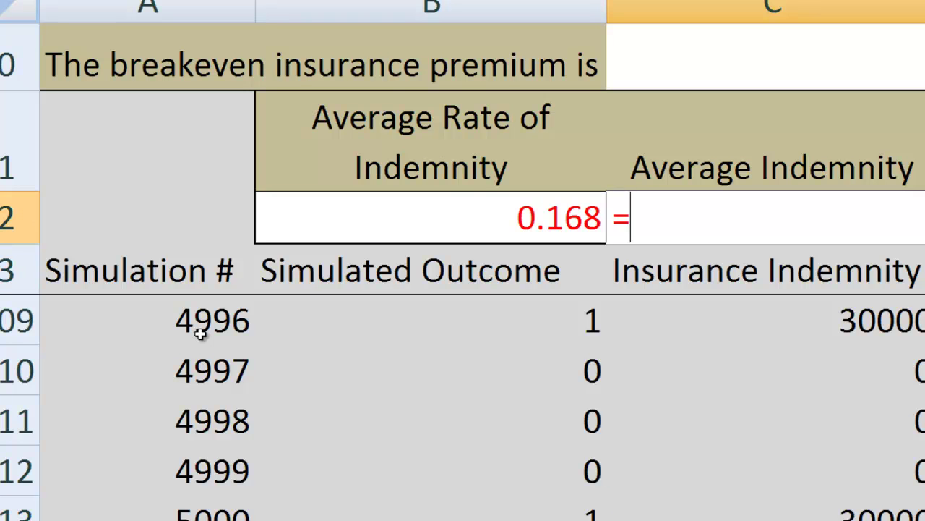
type("average(")
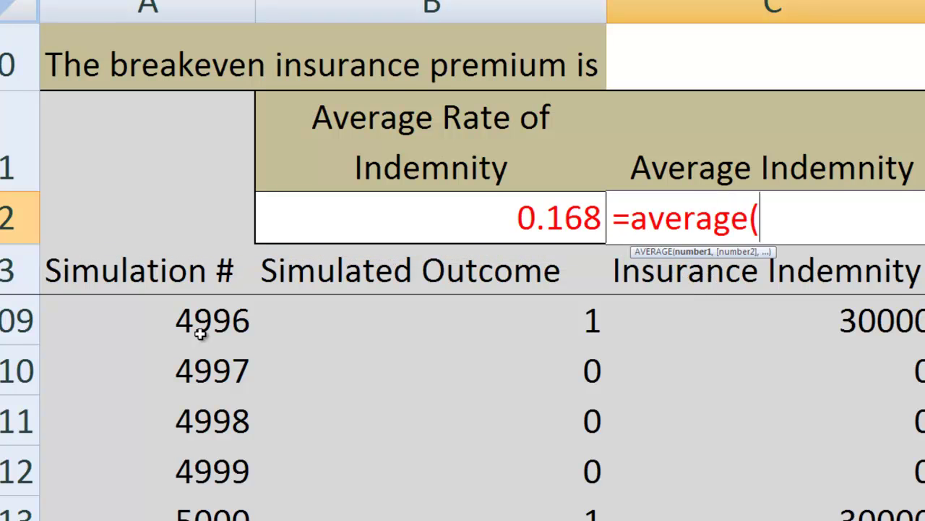
key("Down")
key("Down")
key("ctrl+shift+Down")
type(")")
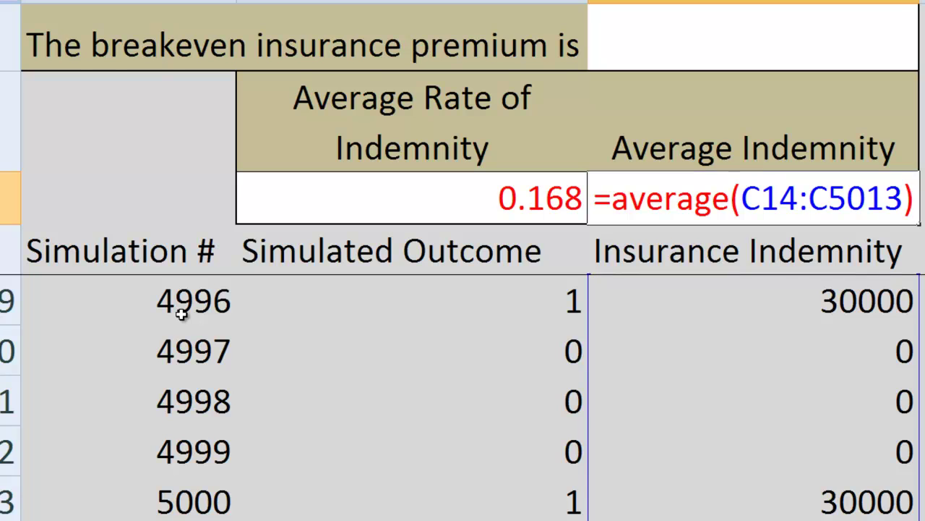
key("Return")
key("Up")
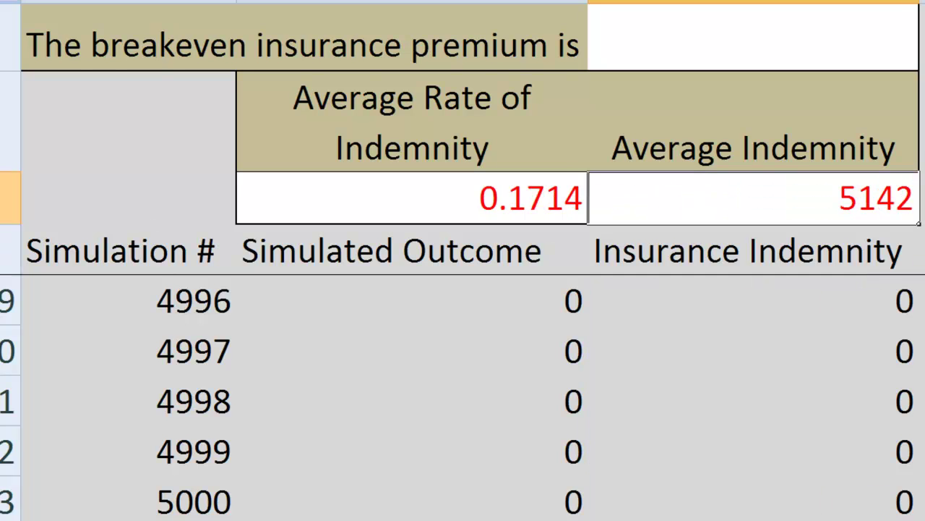
Format the Average Indemnity cell as dollar currency with no decimal places
key("ctrl+shift+4")
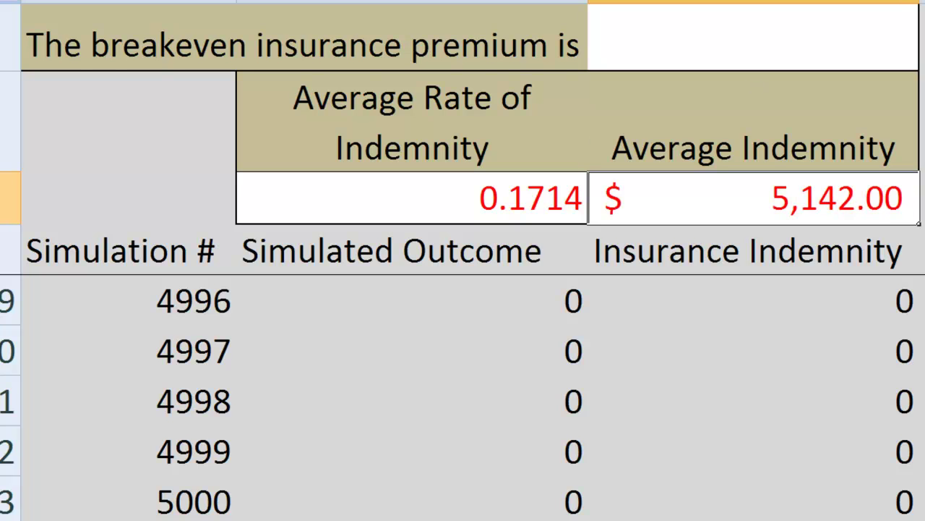
key("alt+h")
key("9")
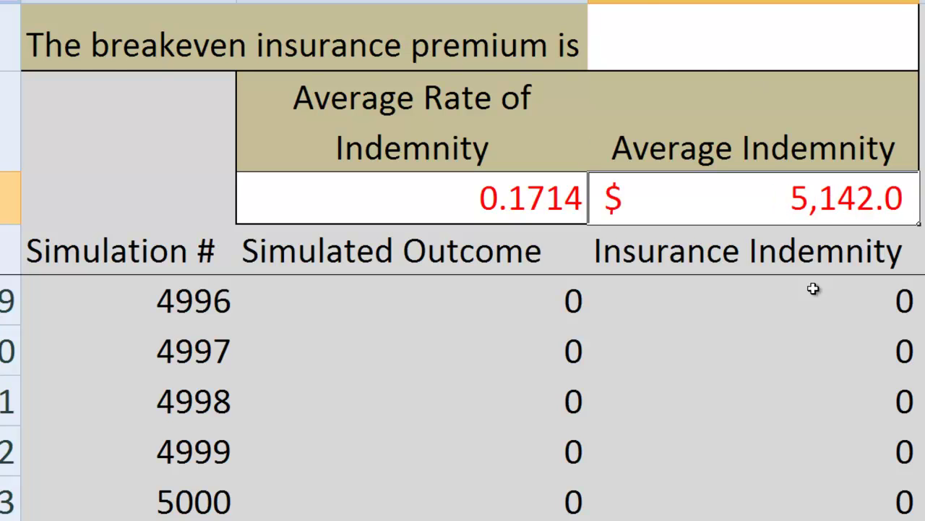
key("alt+h")
key("9")
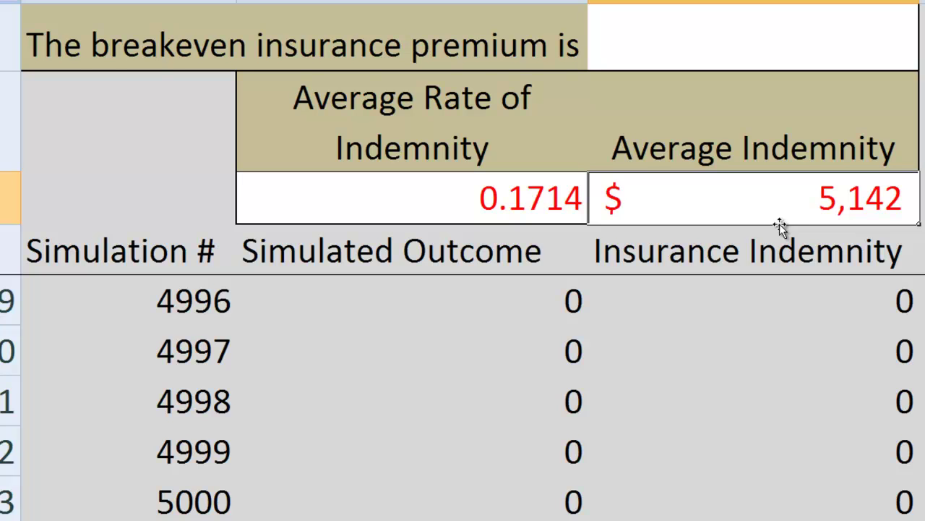
Enter $5,142 in cell C10 as the breakeven insurance premium
key("Up")
key("Up")
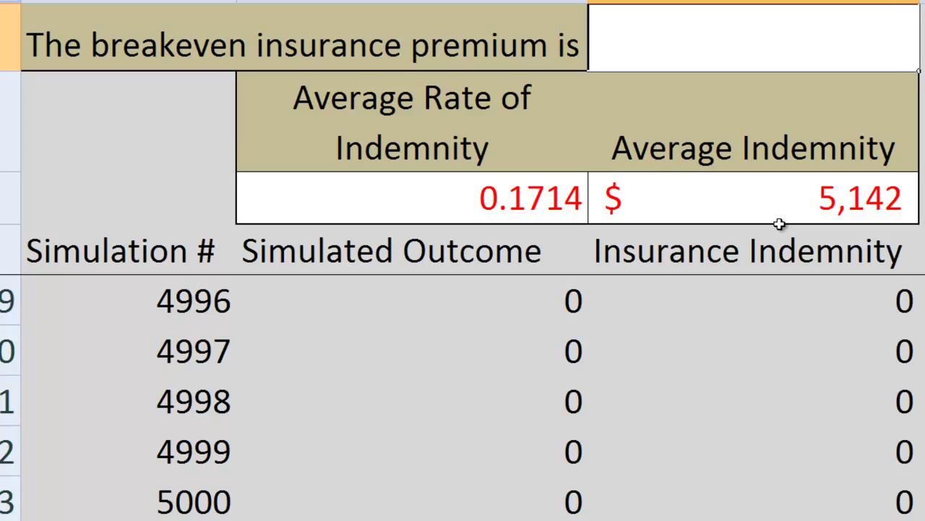
type("$")
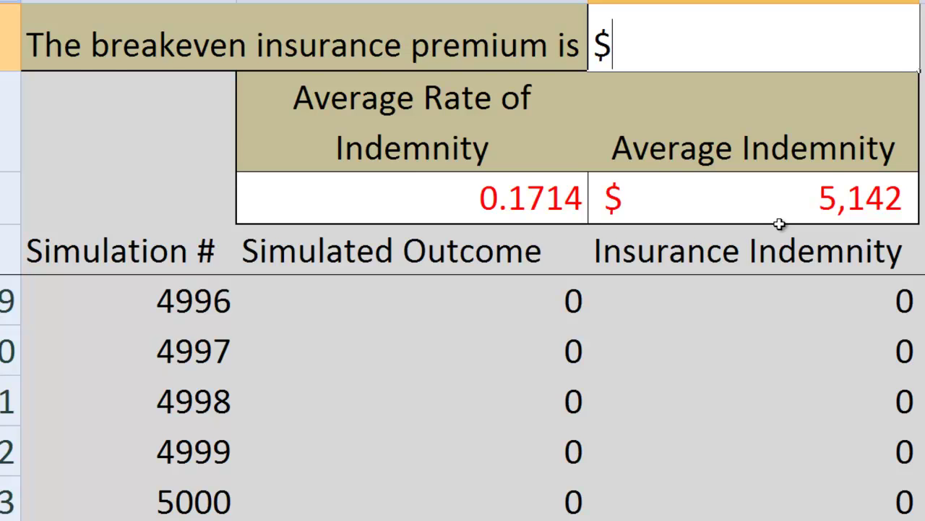
type("5,1")
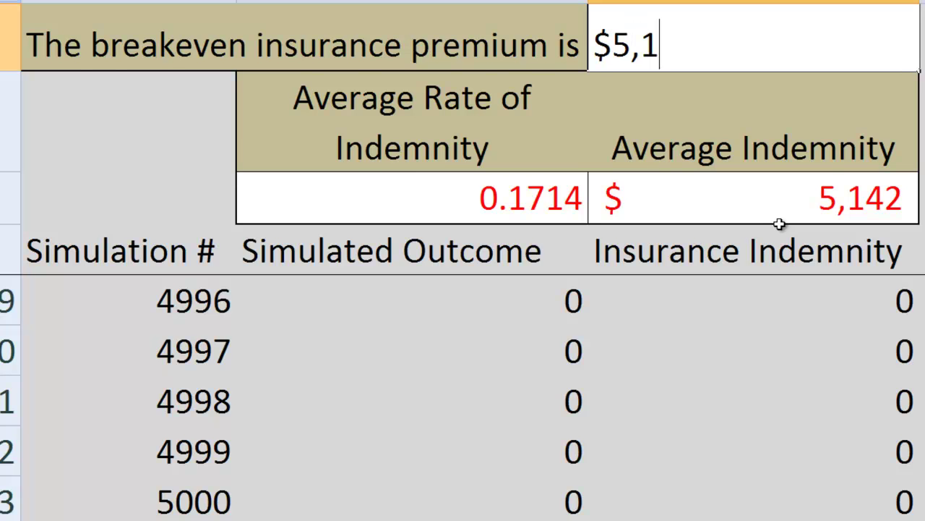
type("42")
key("Return")
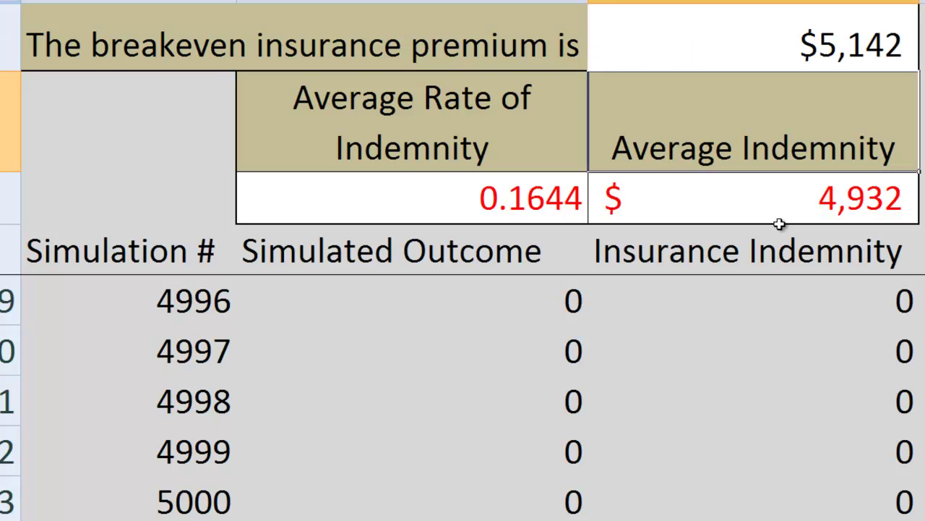
Recalculate the simulation by re-entering the premium cell, and compare the new average indemnity with the premium
key("Up")
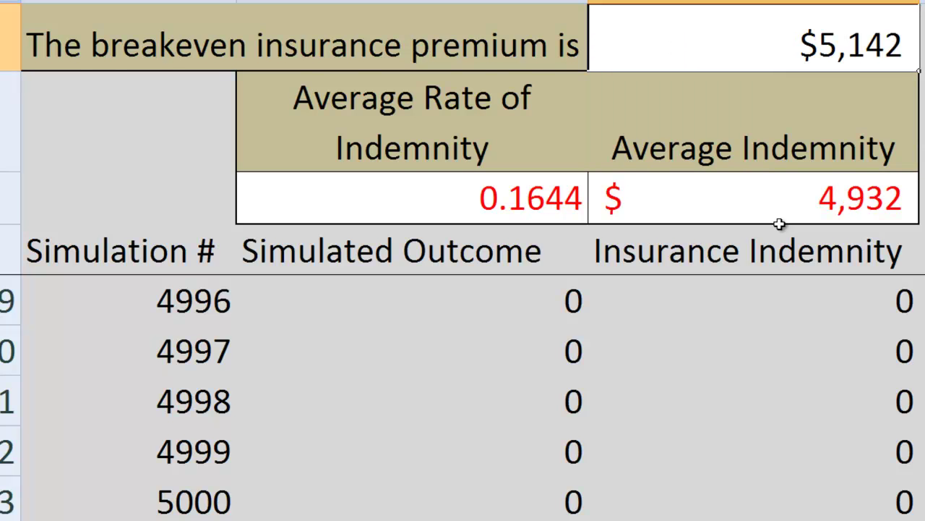
key("F2")
key("Return")
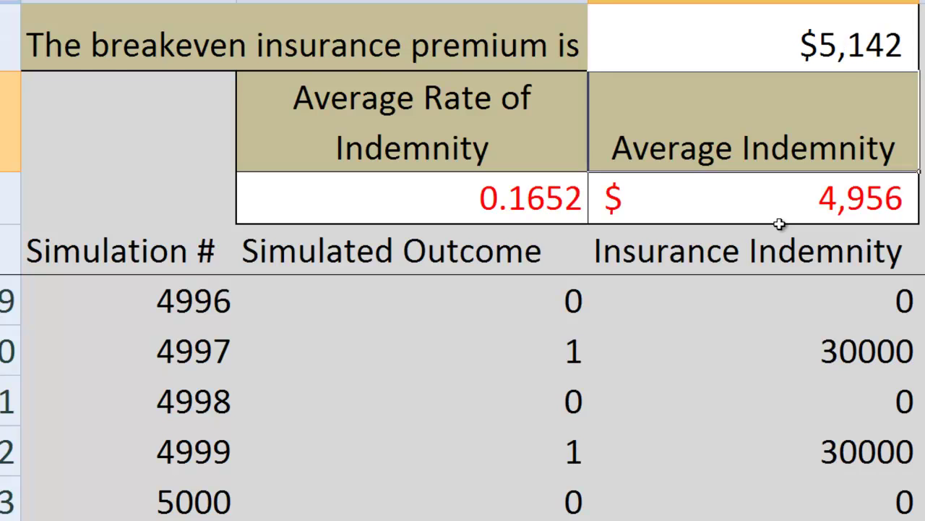
Set the breakeven insurance premium in cell C10 to $5,000
key("Up")
key("ctrl+u")
key("ctrl+u")
type("$5")
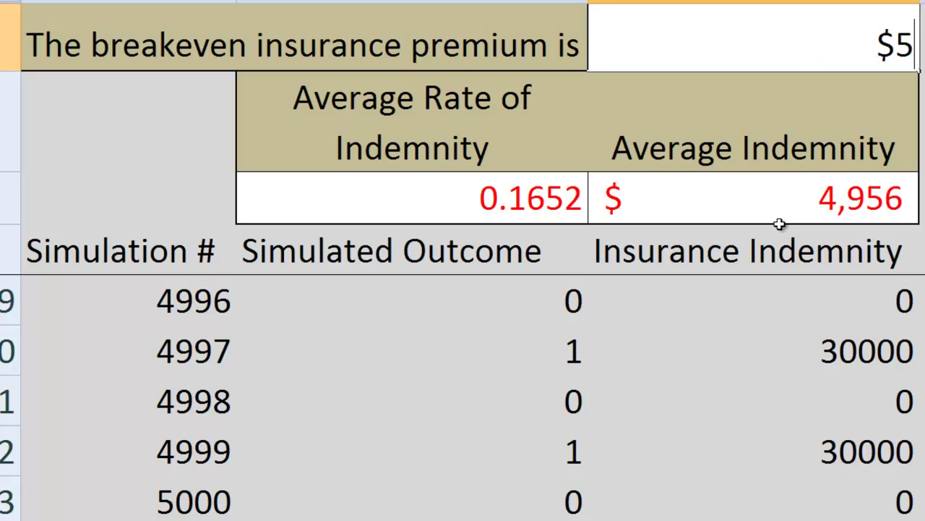
type(",000")
key("Return")
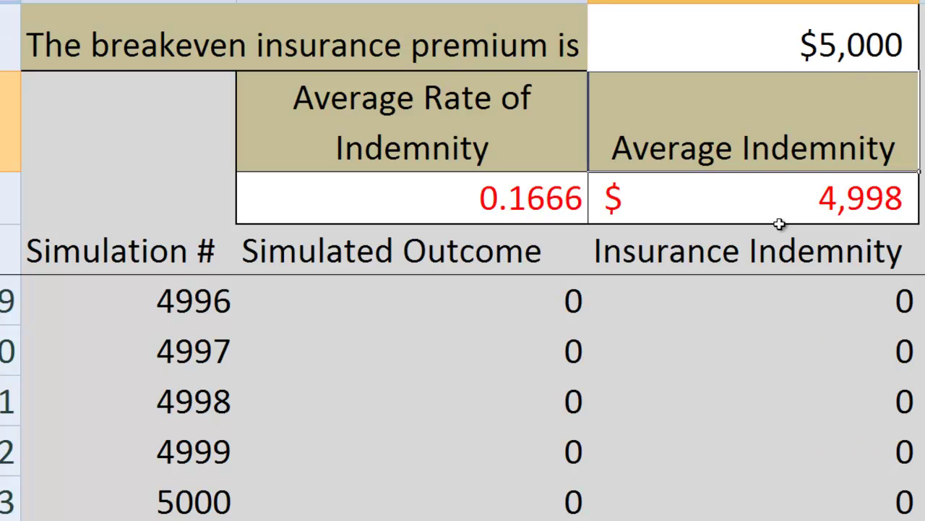
Recalculate the simulation two more times to see how the average indemnity varies around the $5,000 premium
key("Up")
key("F2")
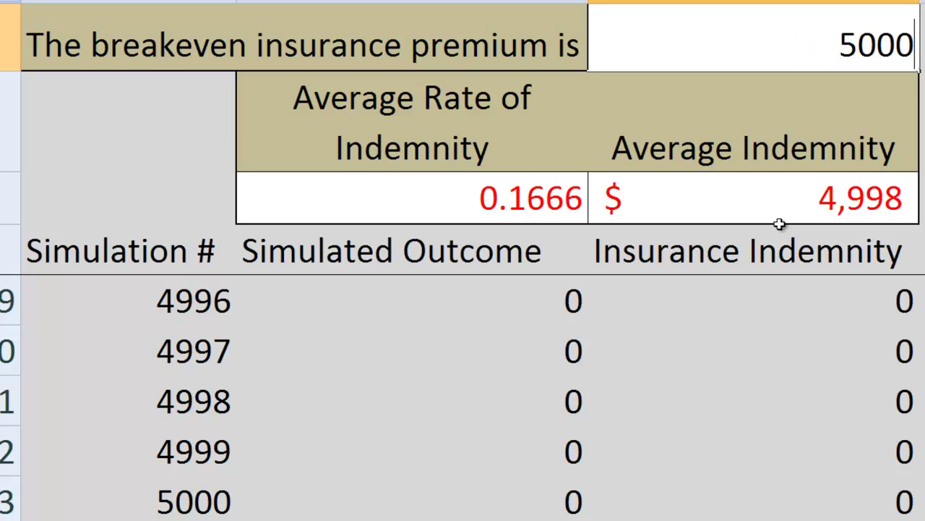
key("Return")
key("Up")
key("F2")
key("Return")
key("Up")
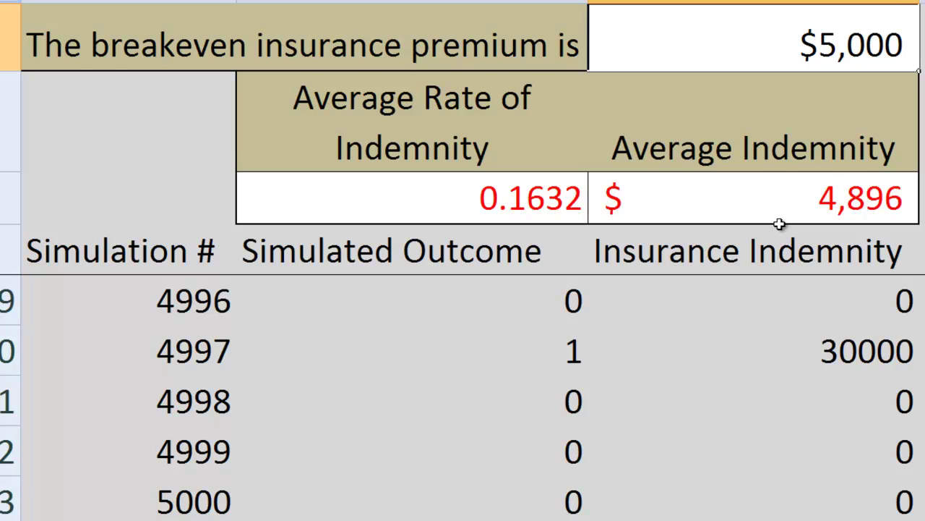
Go back to the first simulations and review the breakeven premium alongside the average rate and average indemnity
key("ctrl+Up")
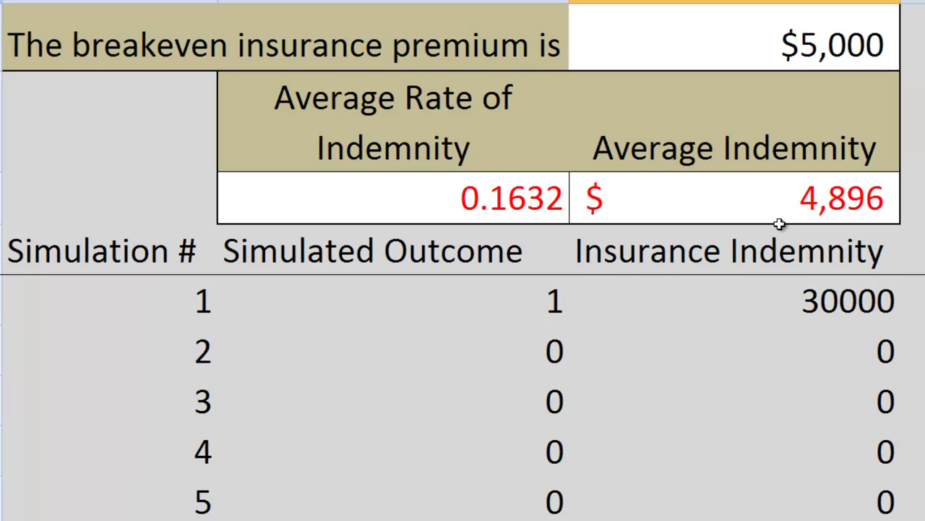
key("ctrl+Left")
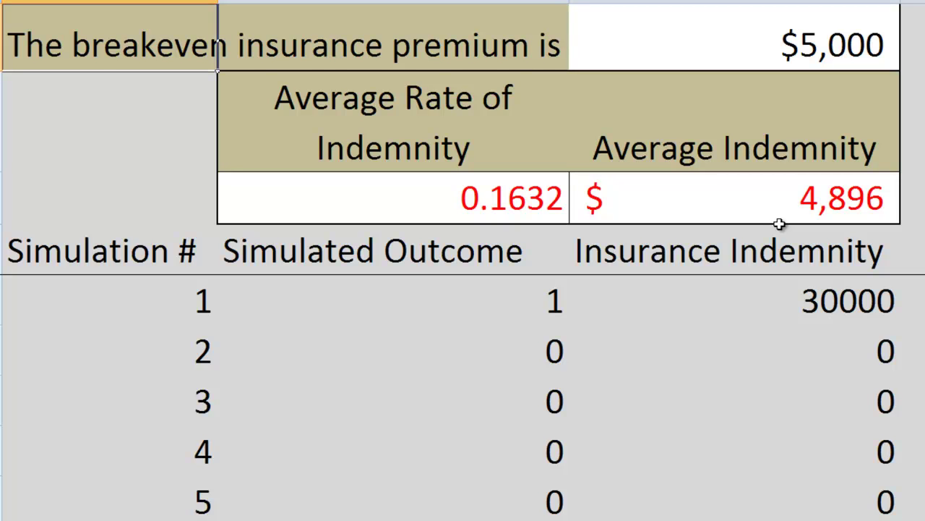
key("Right")
key("Right")
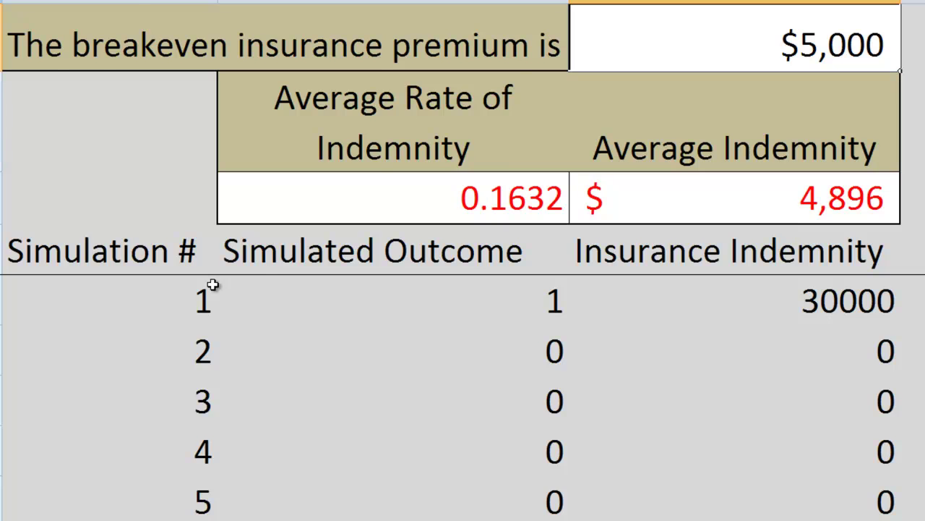
left_click(152, 197)
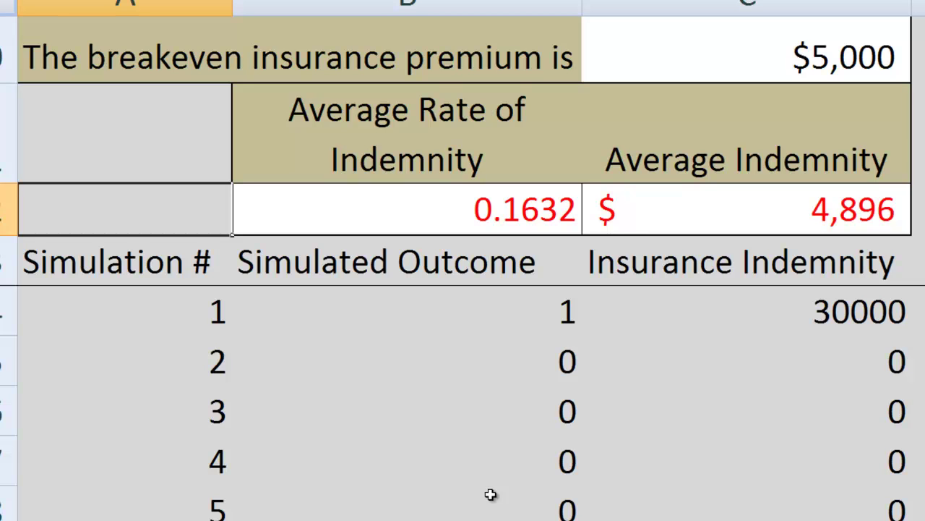
key("Up")
key("Up")
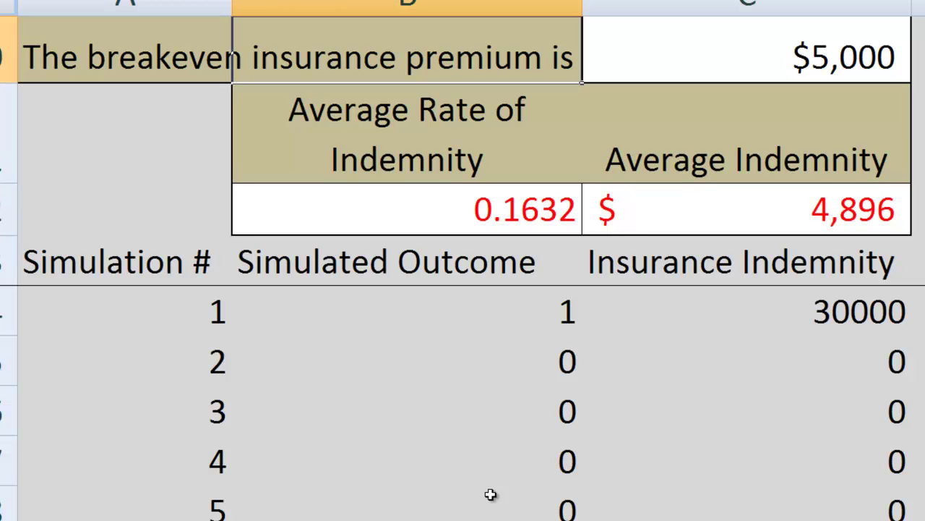
key("Right")
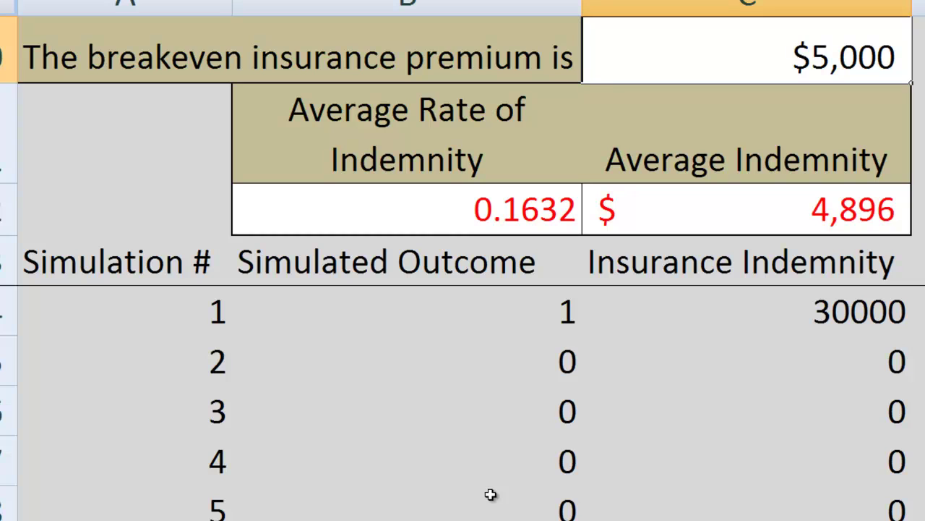
Replace the breakeven insurance premium in cell C10 with the formula =30000*0.17
type("=")
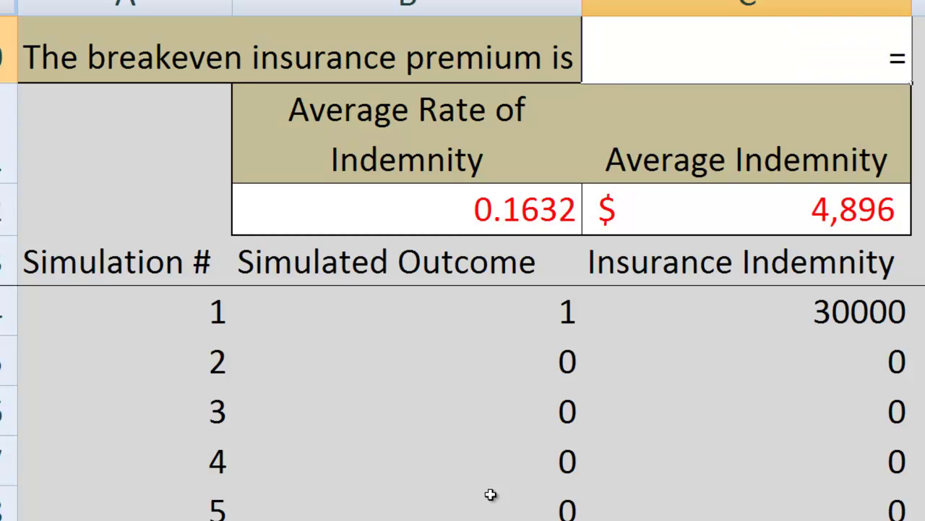
type("30000")
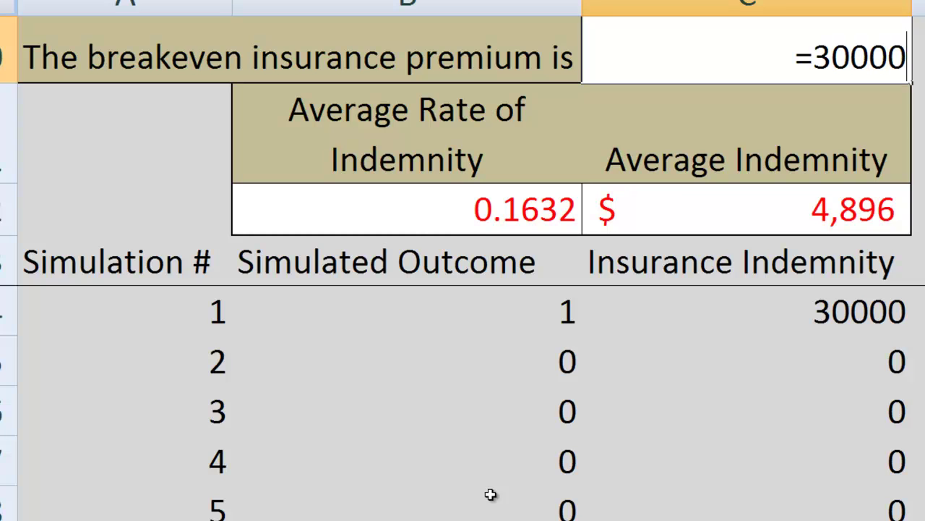
type("*0.17")
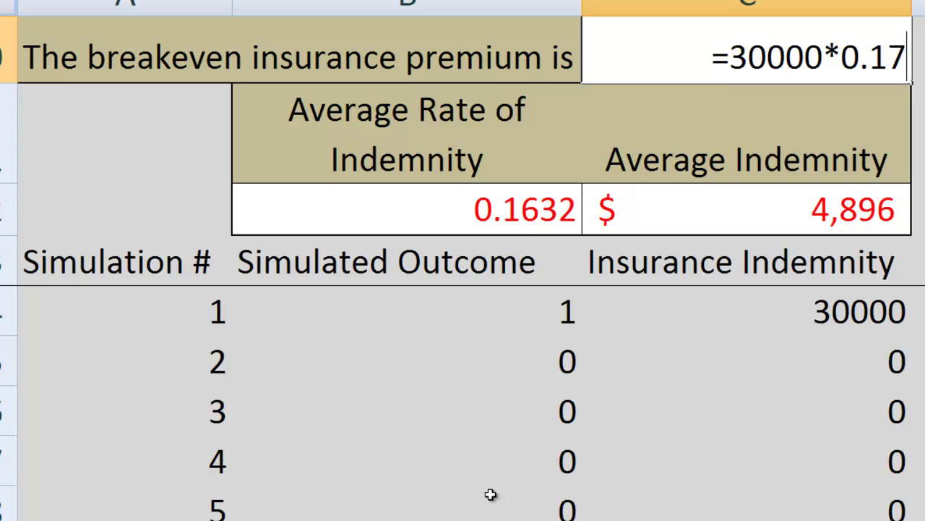
key("Return")
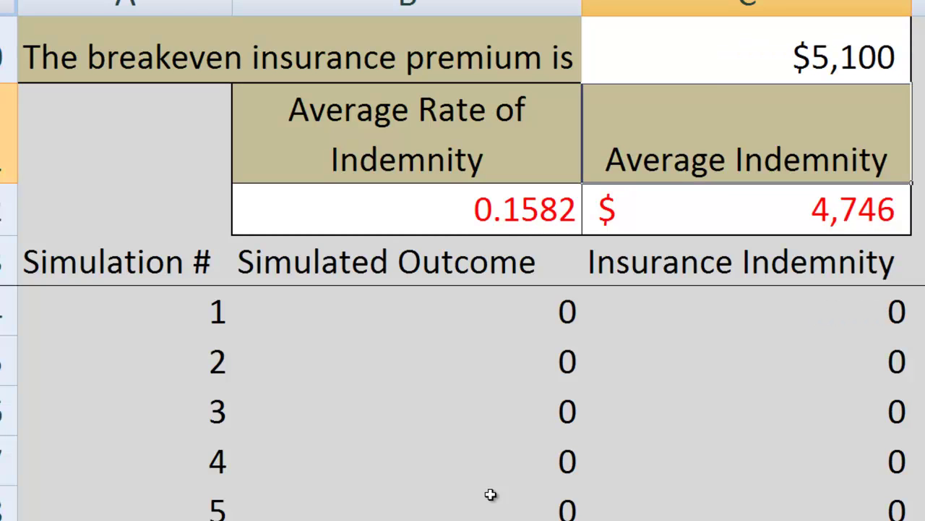
Re-enter the premium formula in C10 unchanged to recalculate the simulation, and compare the new average indemnity with the premium
key("Up")
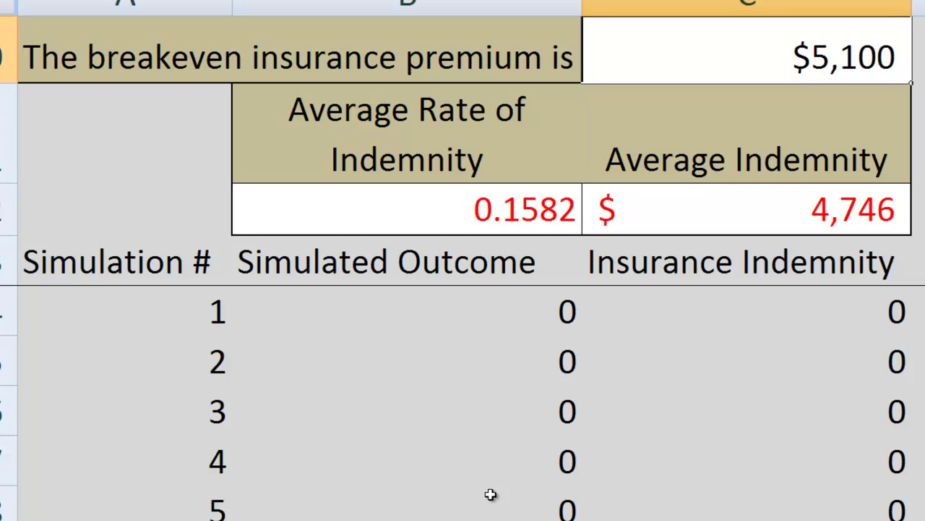
key("F2")
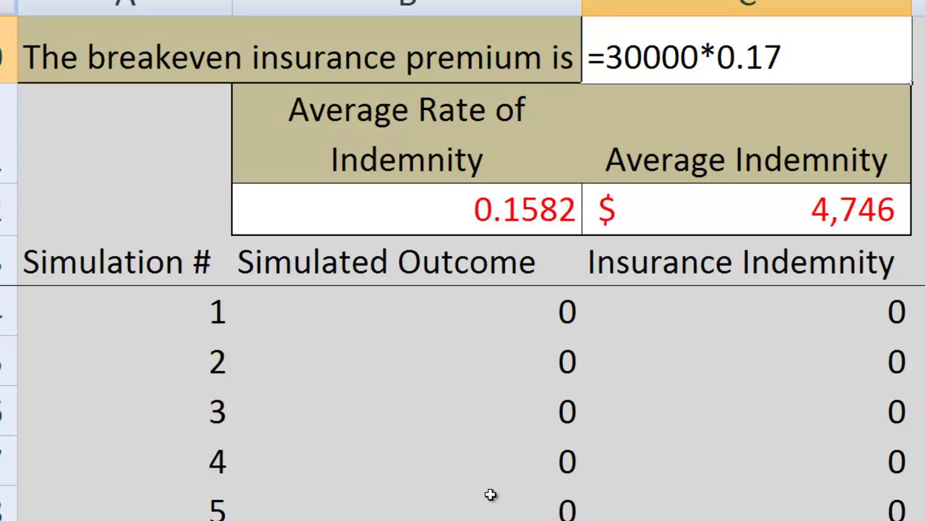
key("Return")
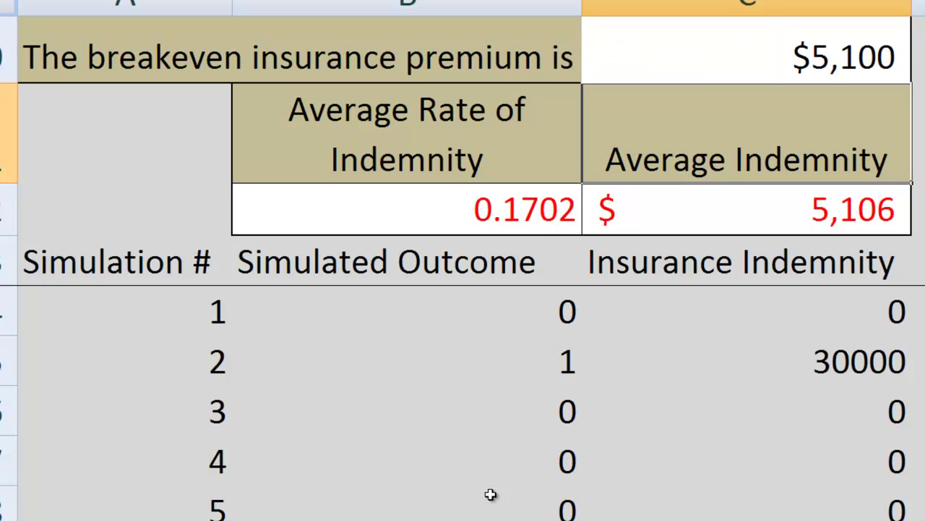
key("Up")
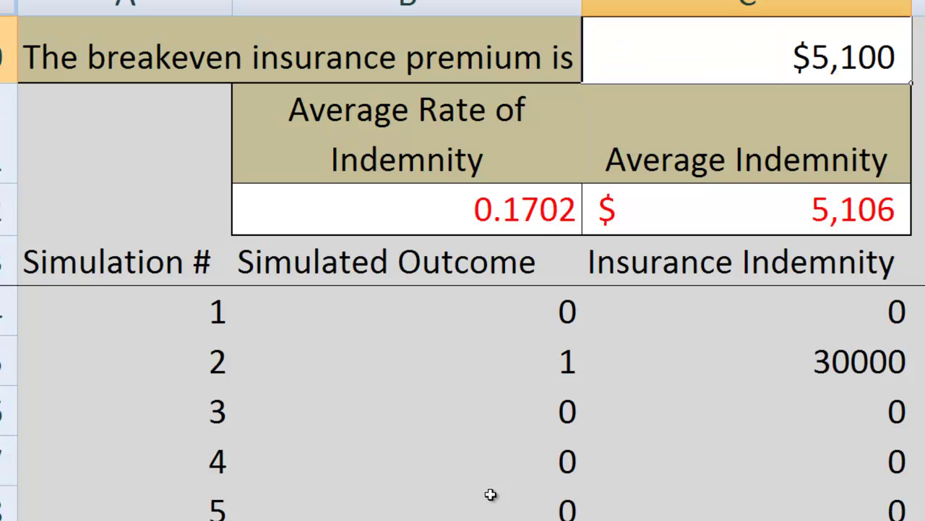